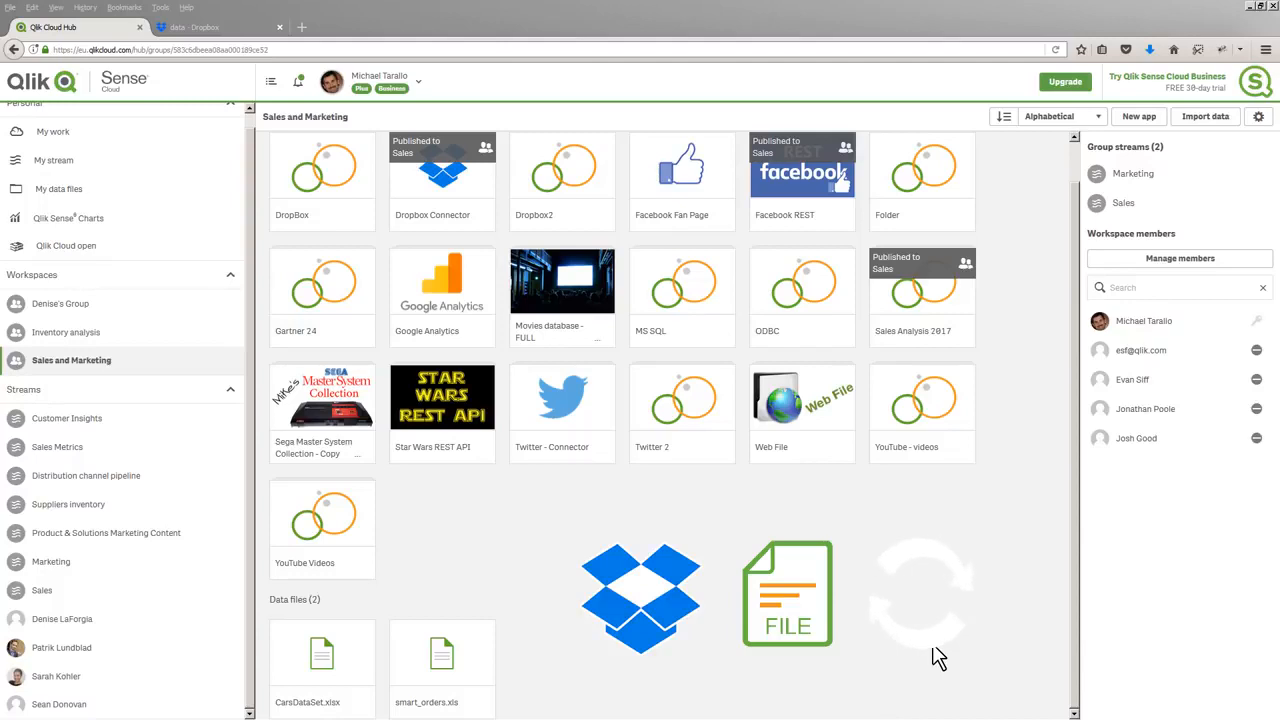
Switch to the orders.xls workbook in Excel and change the status of the last Pending order in column N to Complete
key("alt+Tab")
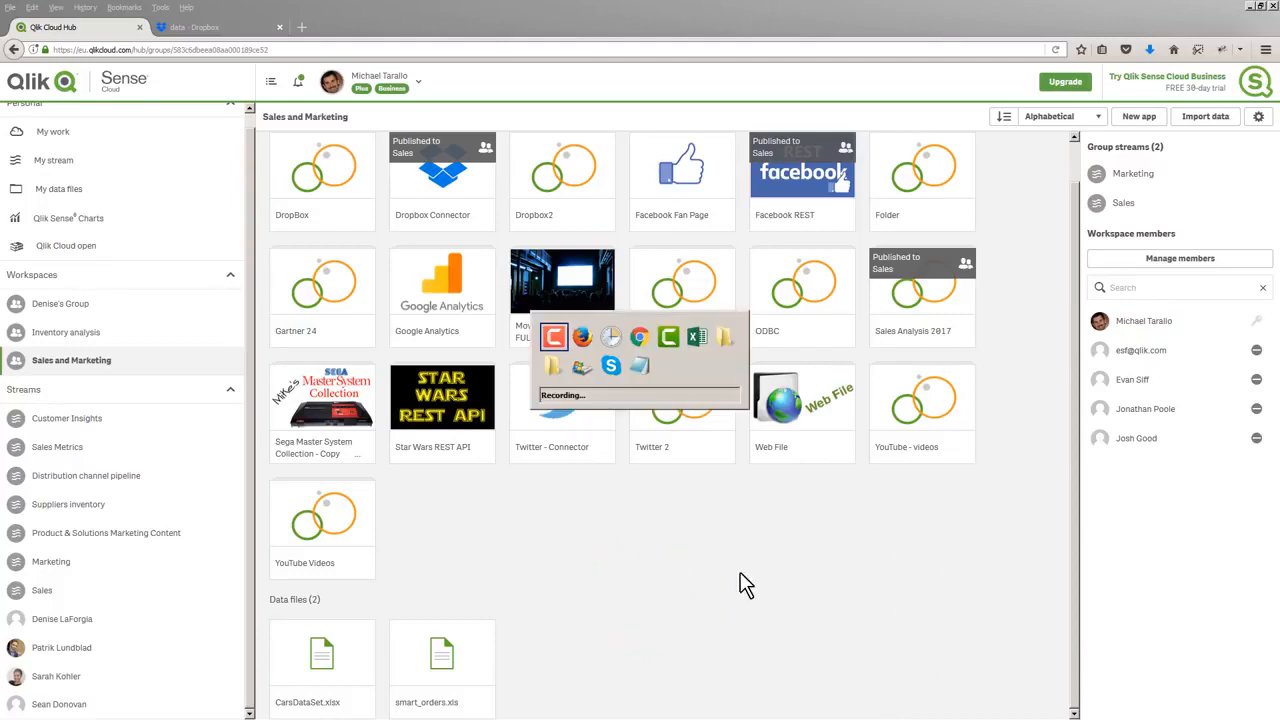
key("alt+Tab")
key("alt+Tab")
key("alt+Tab")
key("alt+Tab")
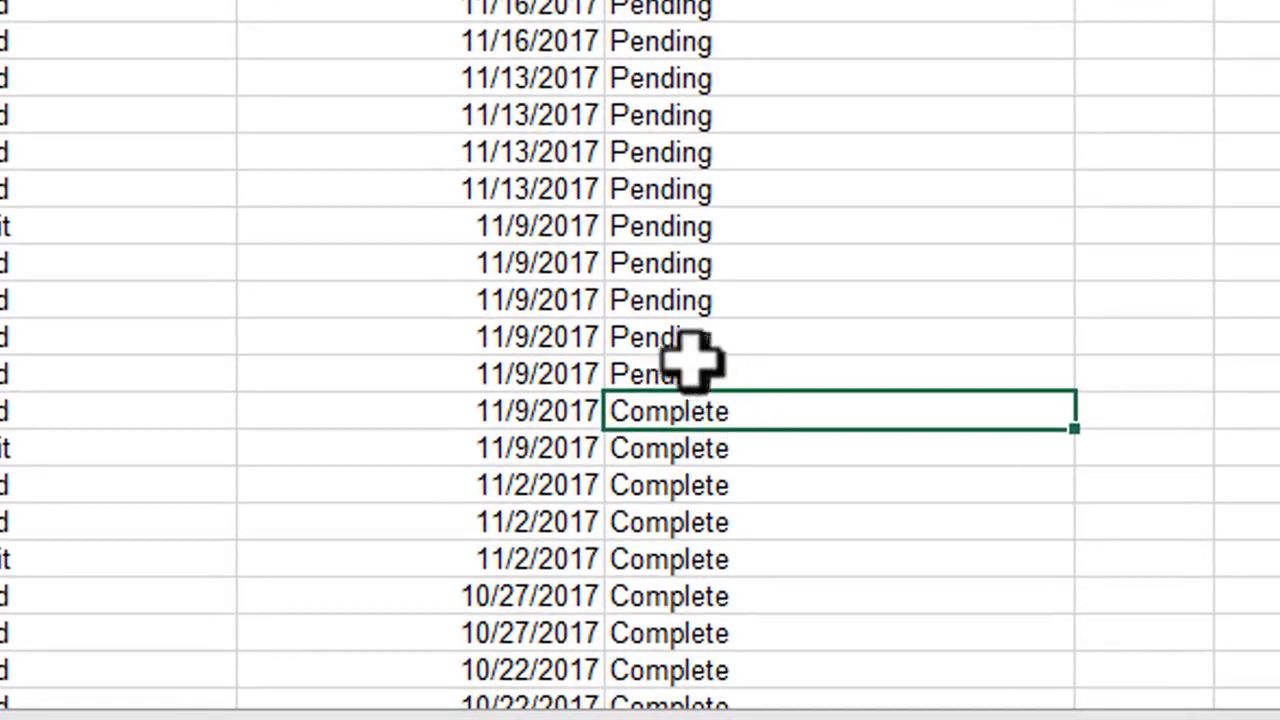
double_click(749, 373)
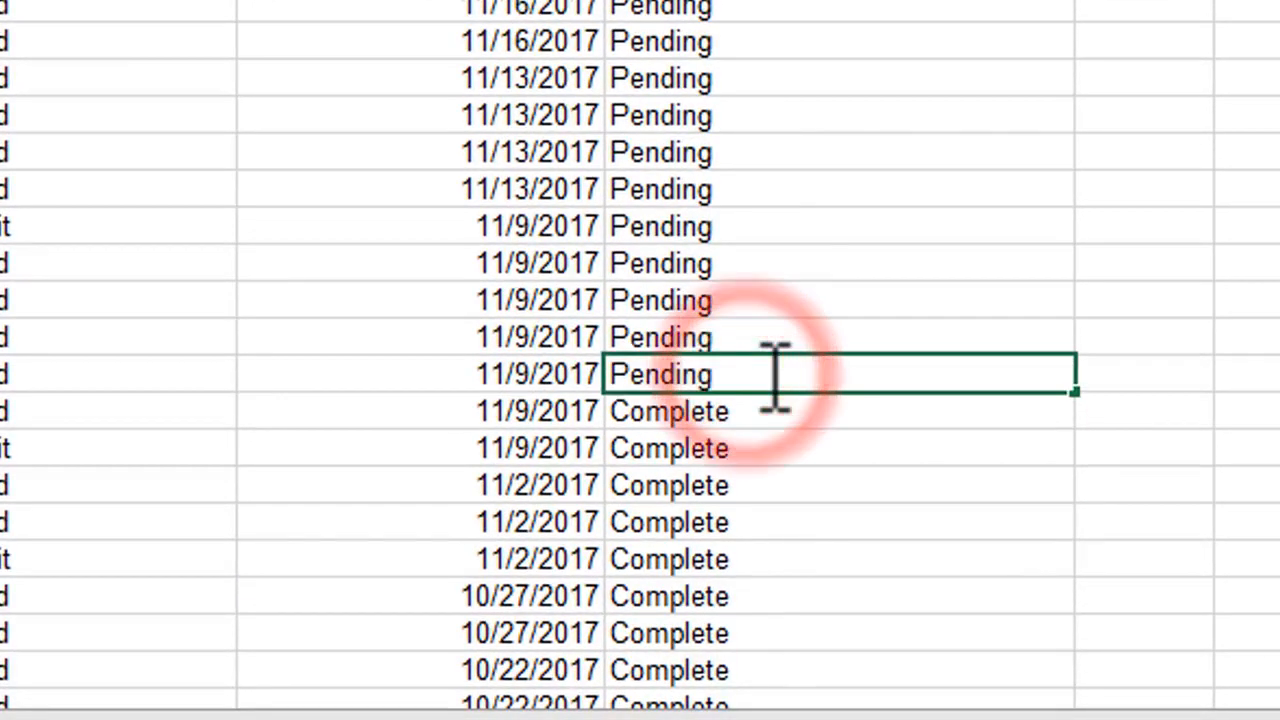
key("BackSpace")
key("BackSpace")
key("BackSpace")
key("BackSpace")
key("BackSpace")
key("BackSpace")
key("BackSpace")
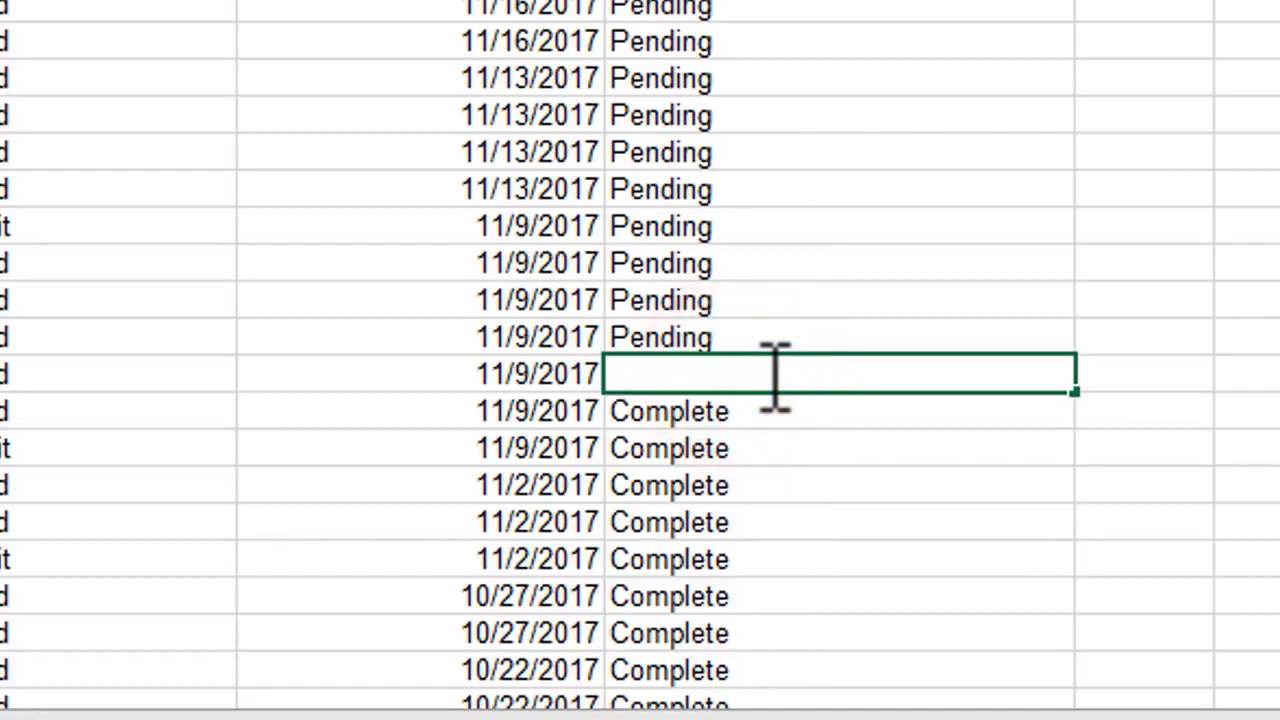
type("Complete")
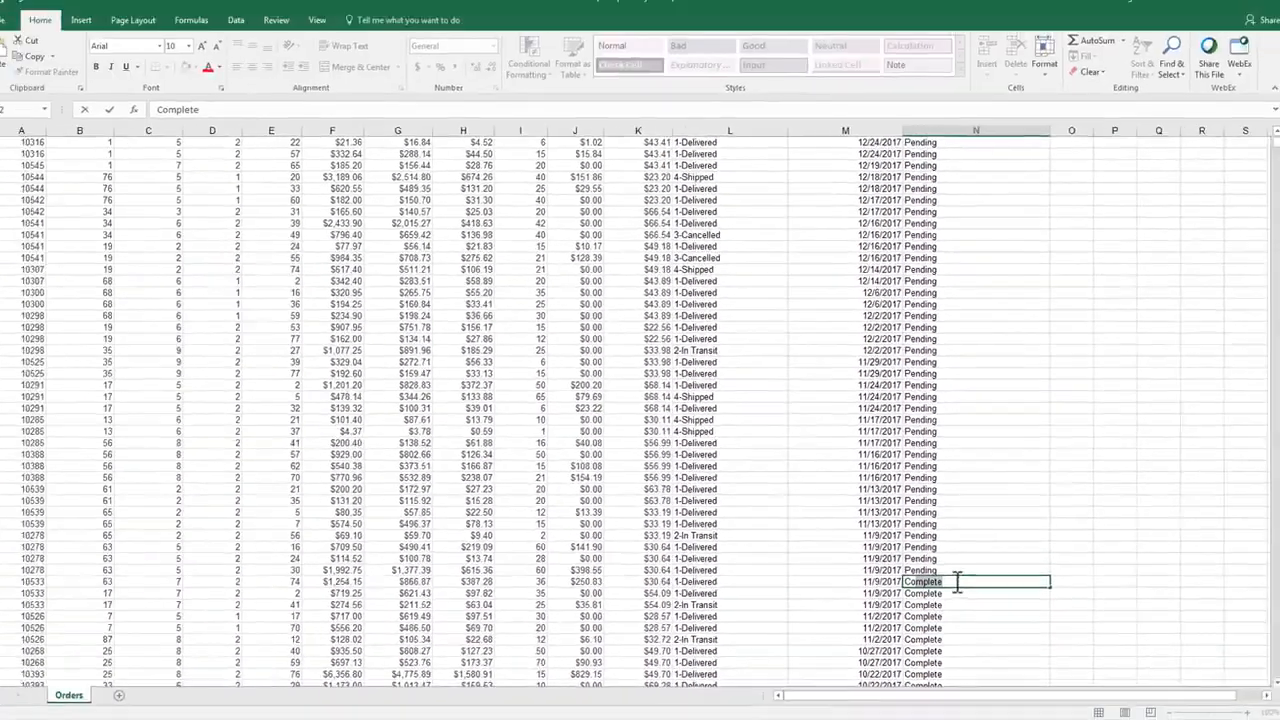
left_click(758, 300)
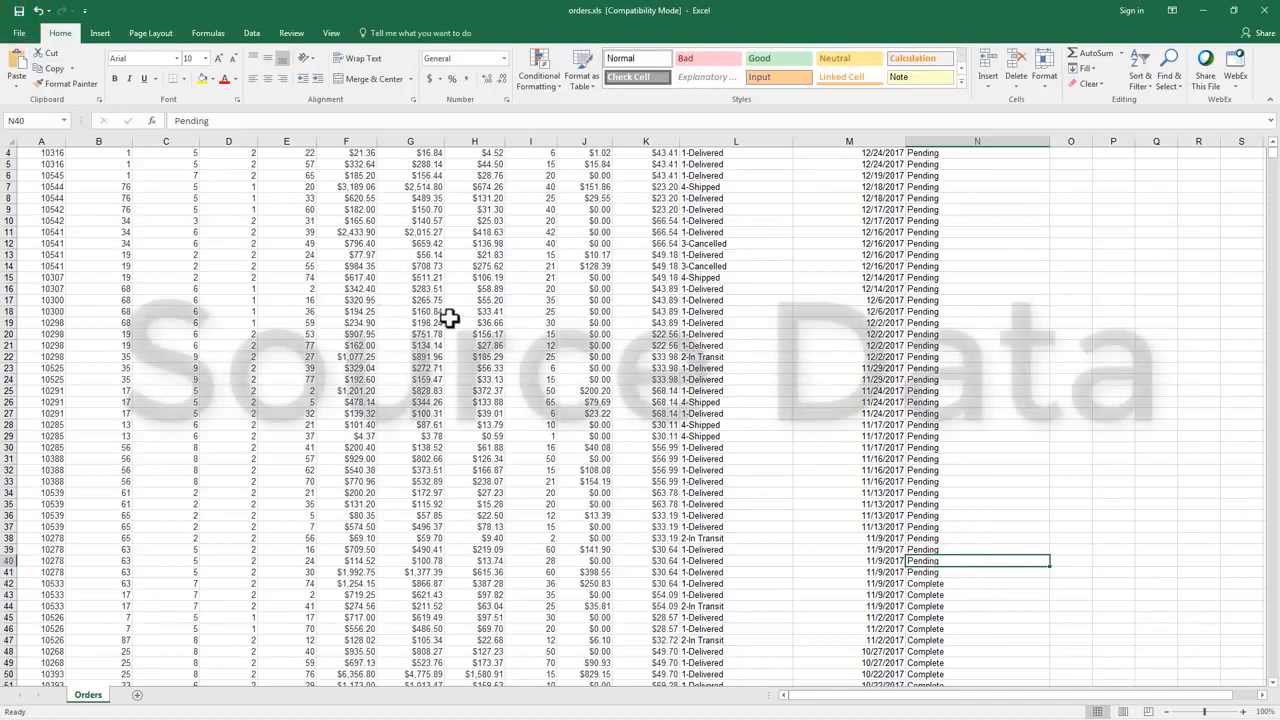
Switch to Chrome and open My new sheet in the Dropbox Connector app from the Sales stream to view the Pending and Complete counts
key("alt+Tab")
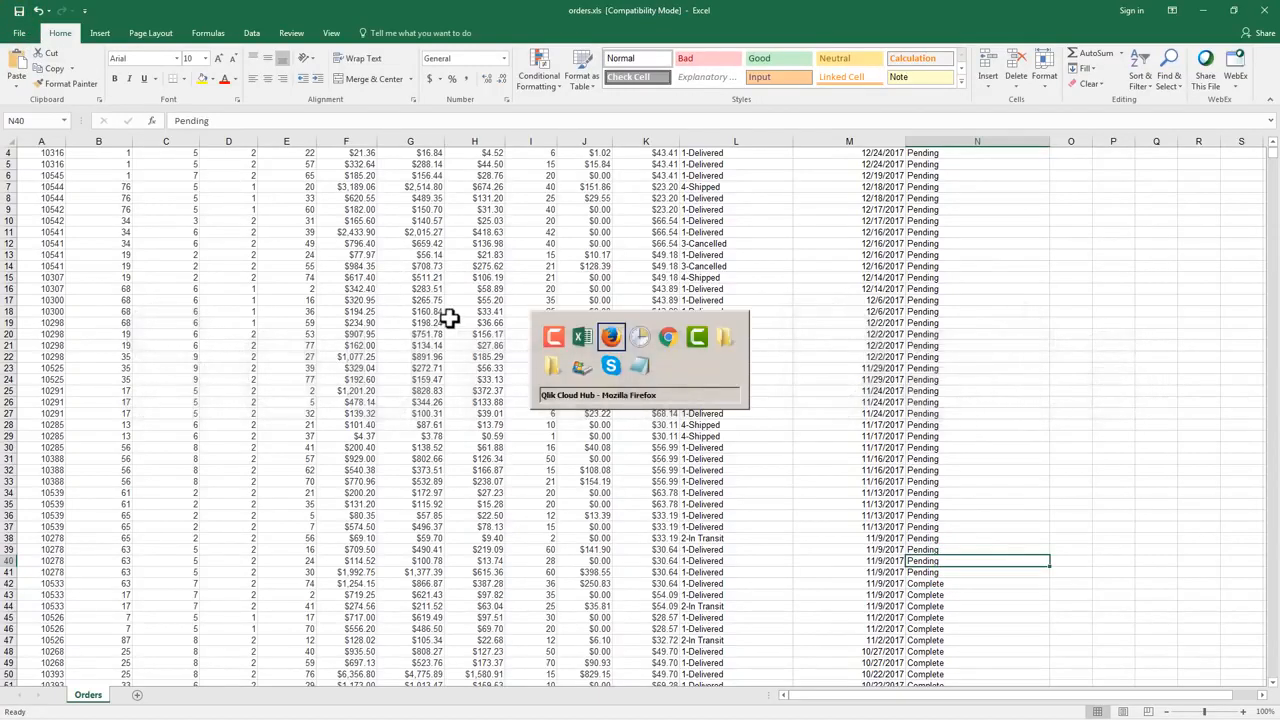
key("alt+Tab")
key("alt+Tab")
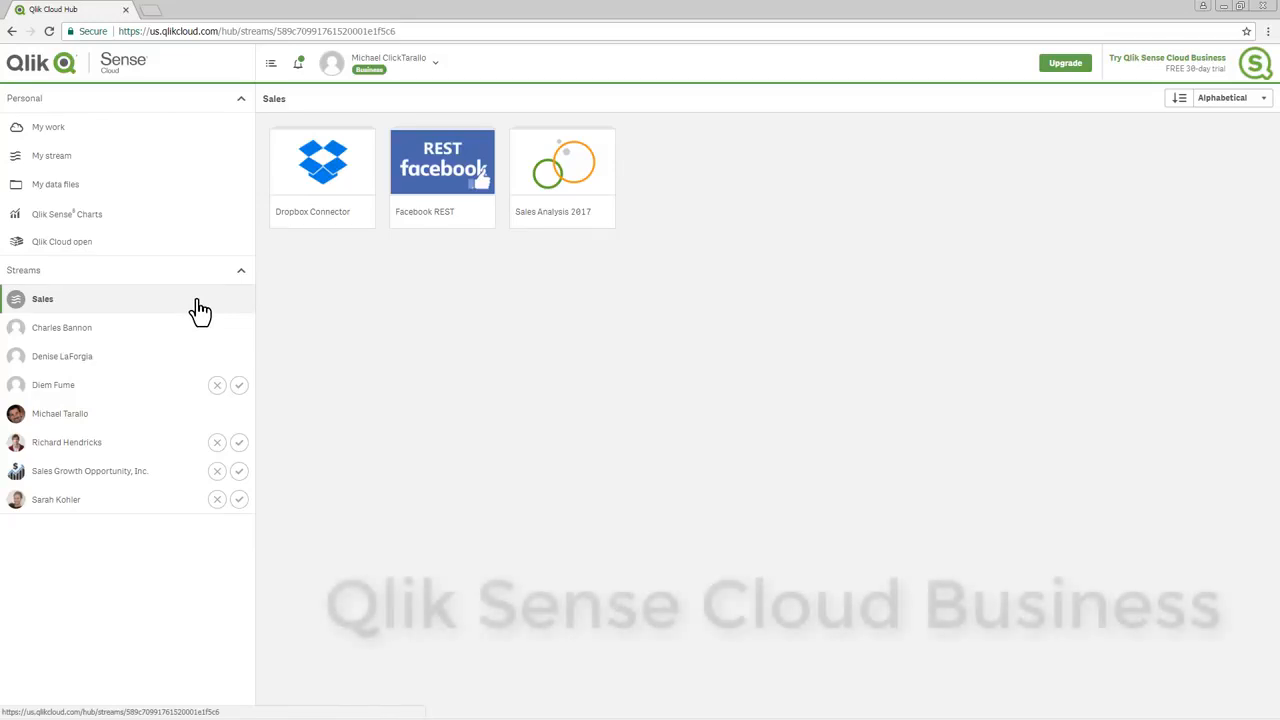
left_click(322, 178)
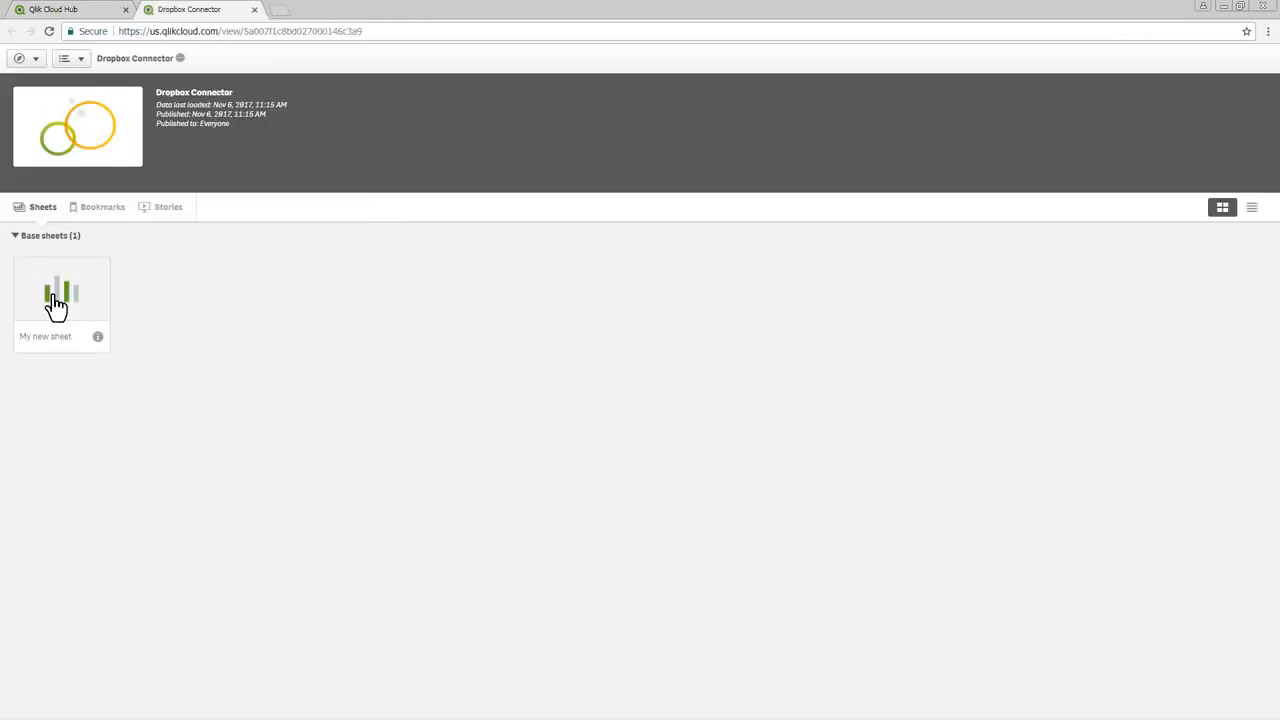
left_click(53, 295)
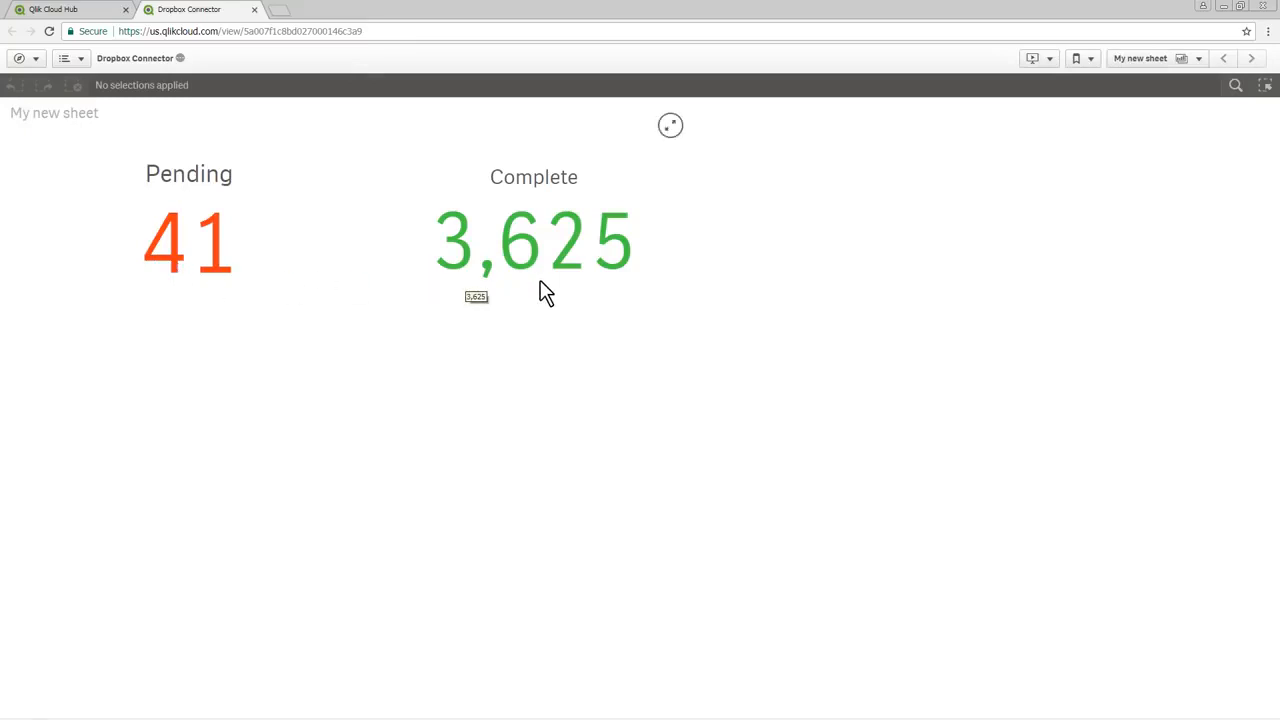
Switch to Task Scheduler and examine the Copy Files task and the copy_drop.cmd script it uses in Notepad
key("alt+Tab")
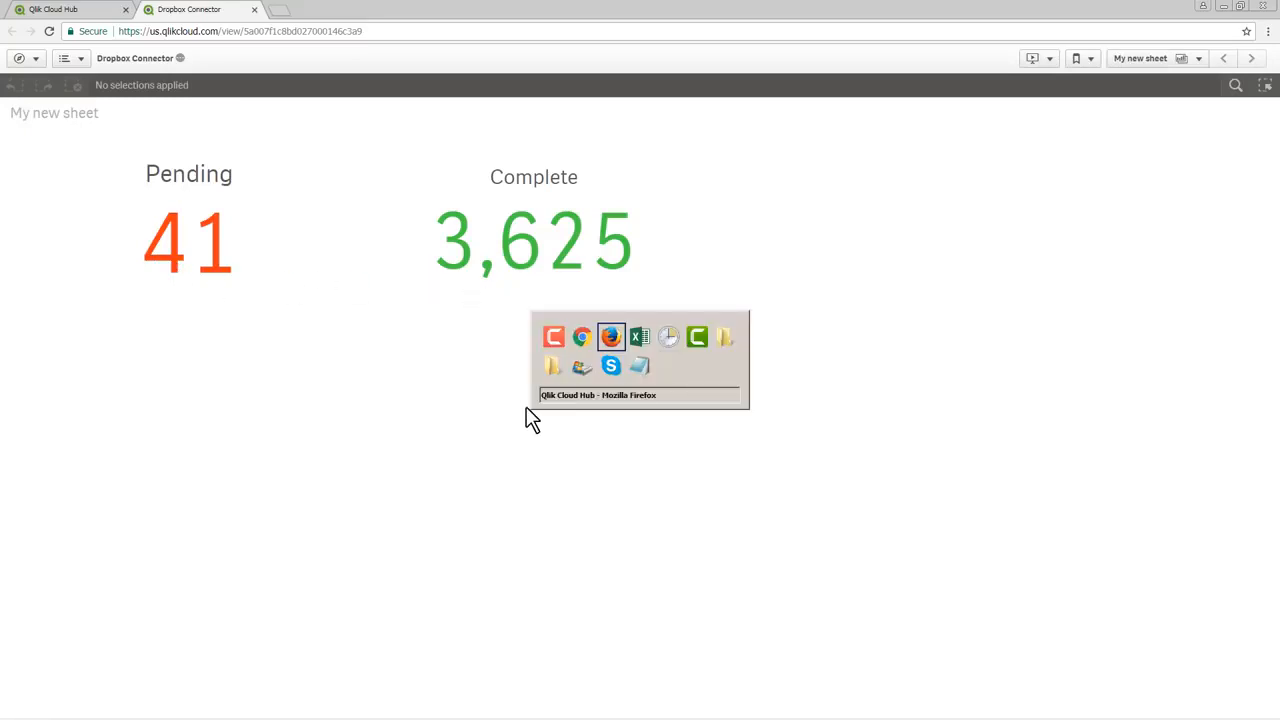
key("alt+Tab")
key("alt+Tab")
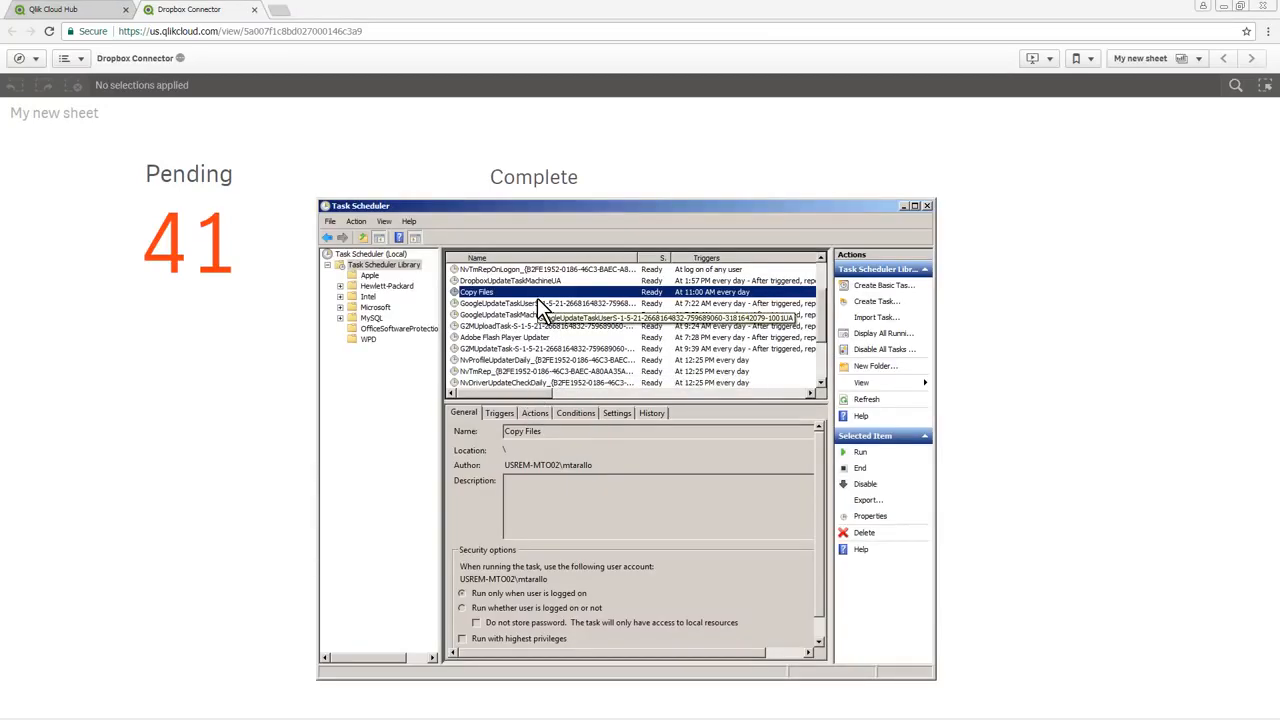
key("alt+Tab")
key("alt+Tab")
key("alt+Tab")
key("alt+Tab")
key("alt+Tab")
key("alt+Tab")
key("alt+Tab")
key("alt+Tab")
key("alt+Tab")
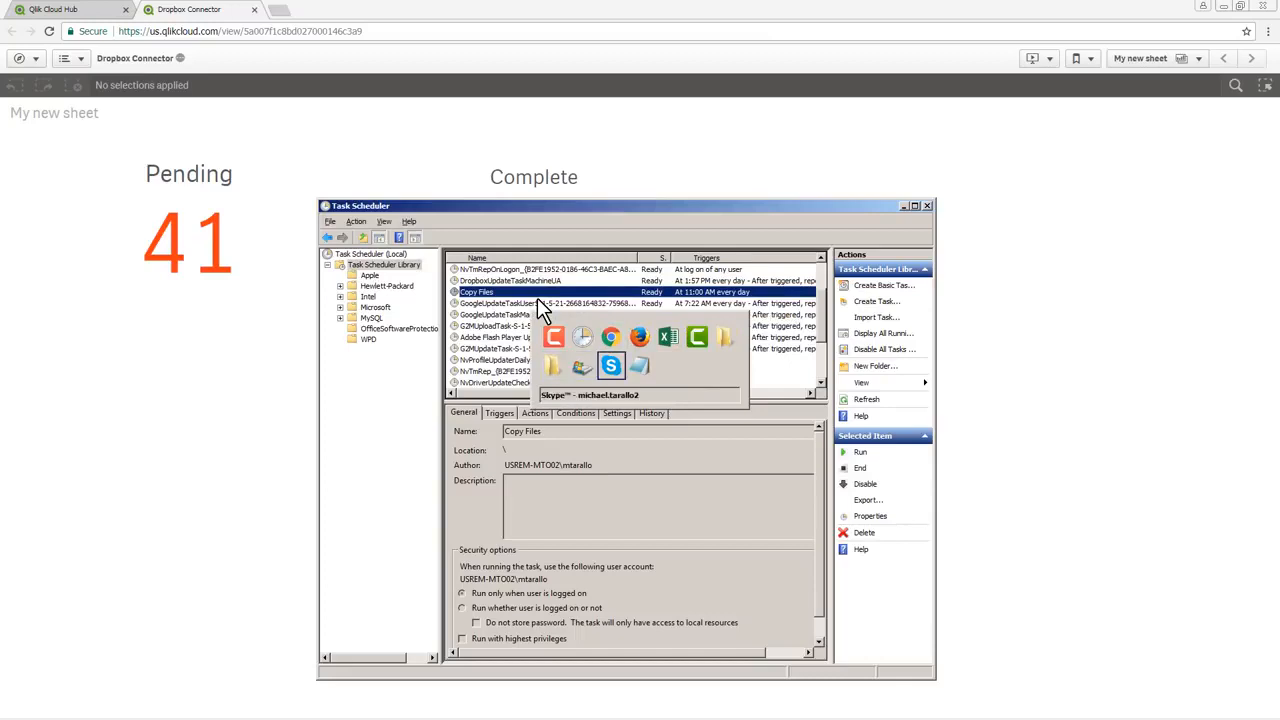
key("alt+Tab")
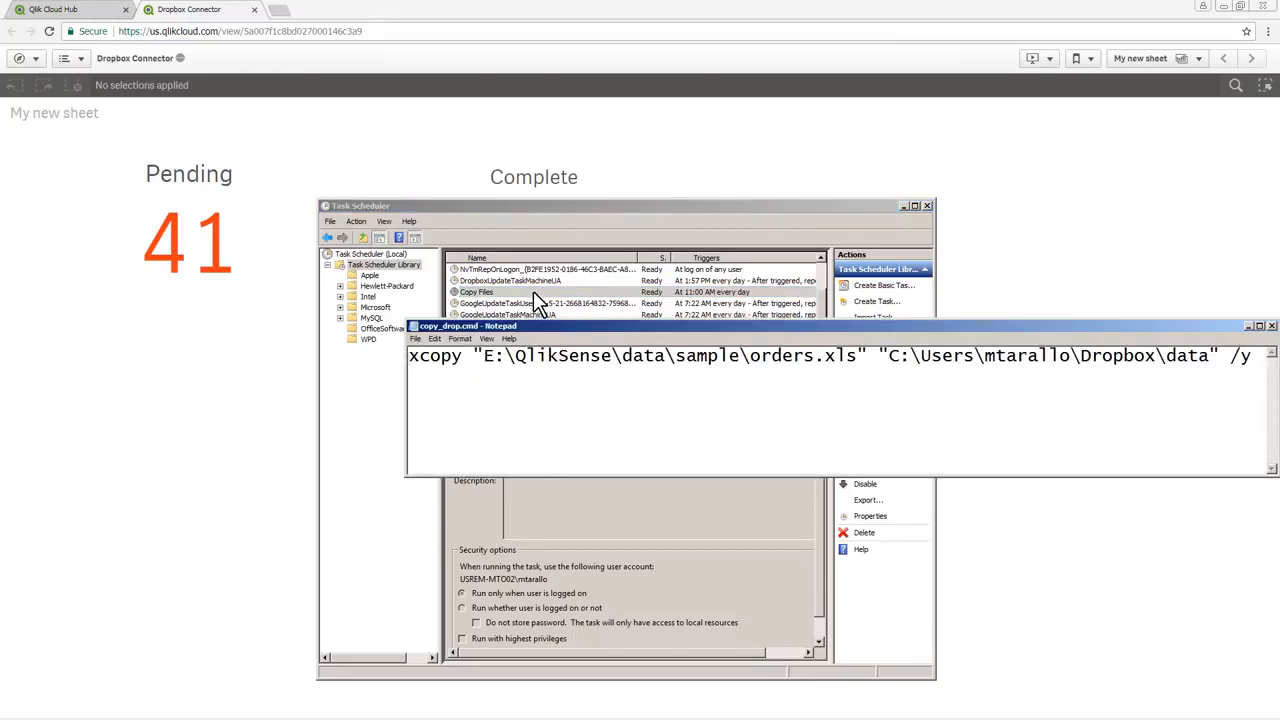
left_click_drag(546, 326, 471, 433)
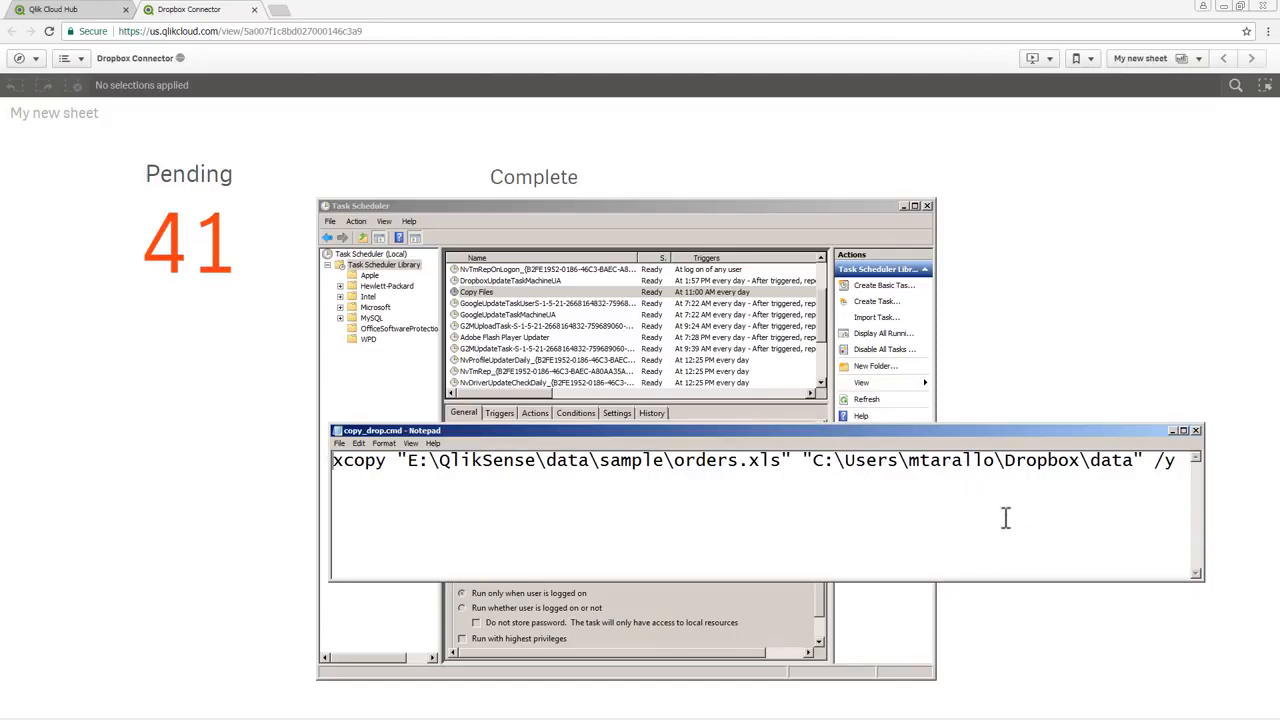
left_click(1195, 430)
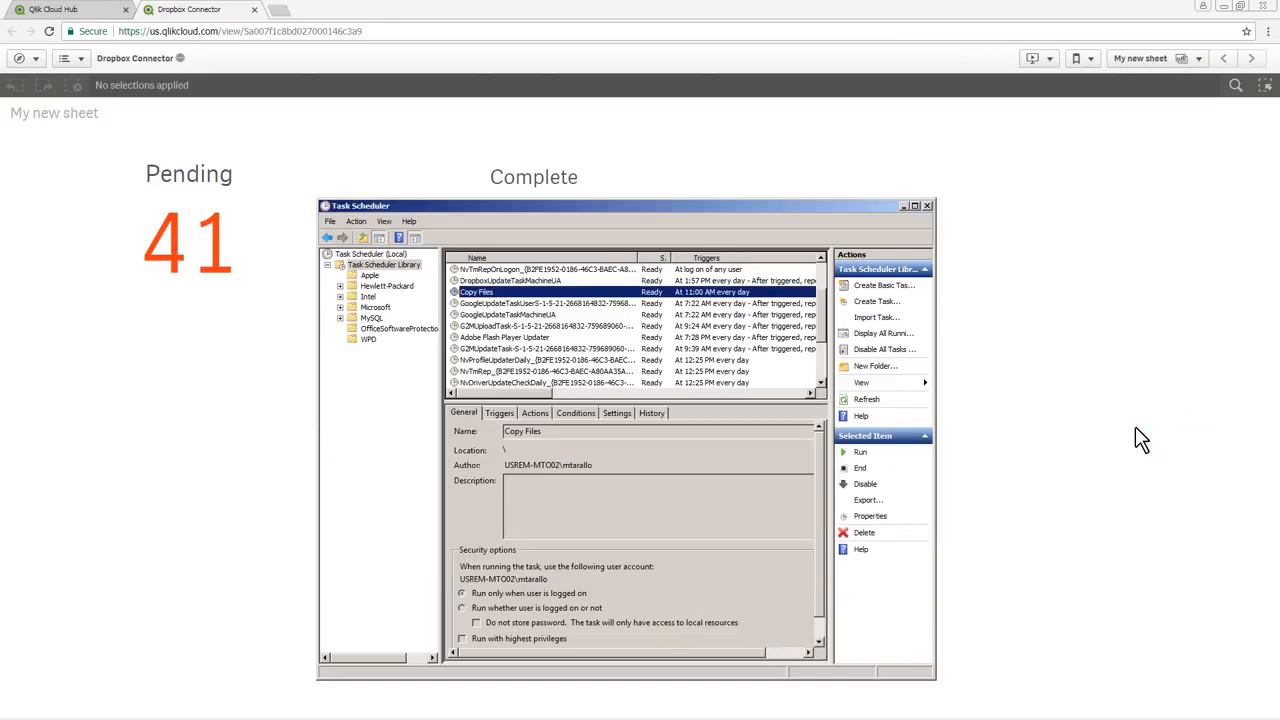
Run the Copy Files task immediately and return to the Dropbox Connector sheet in Chrome
right_click(578, 304)
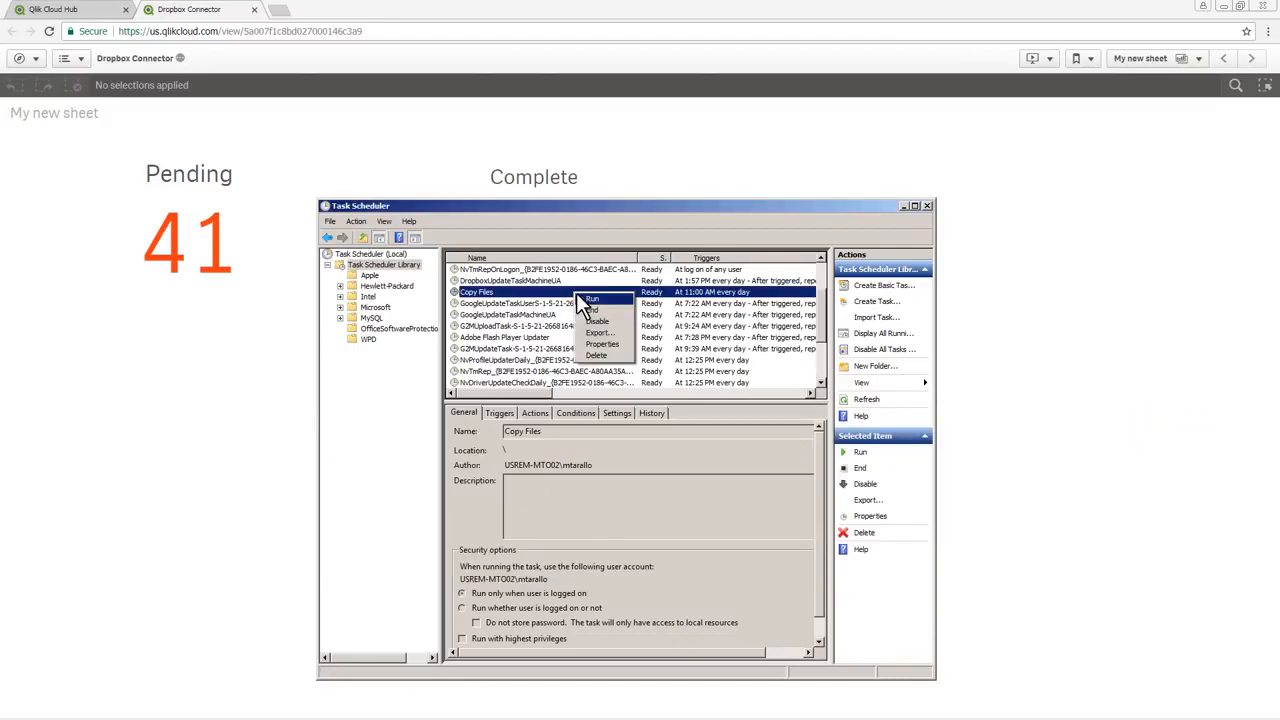
left_click(582, 297)
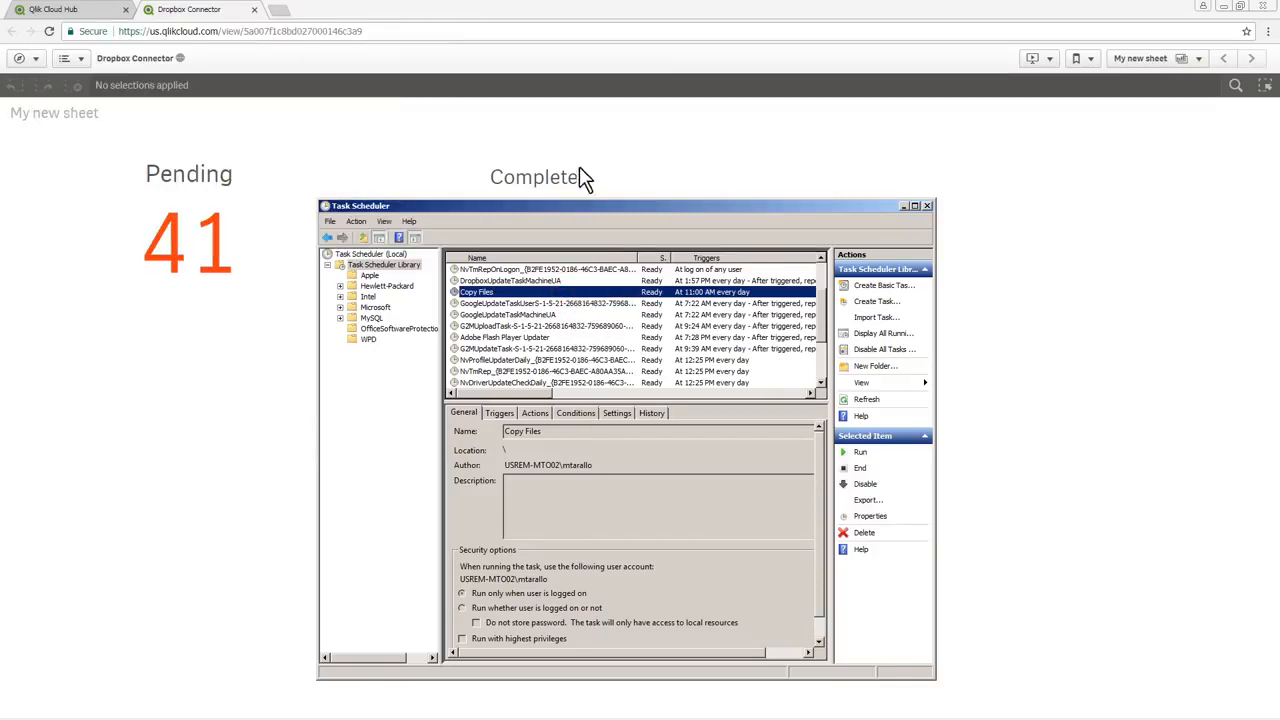
left_click(837, 182)
Switch to Firefox, refresh the published data of the Dropbox Connector app in Sales and Marketing, and open the Sales stream
key("alt+Tab")
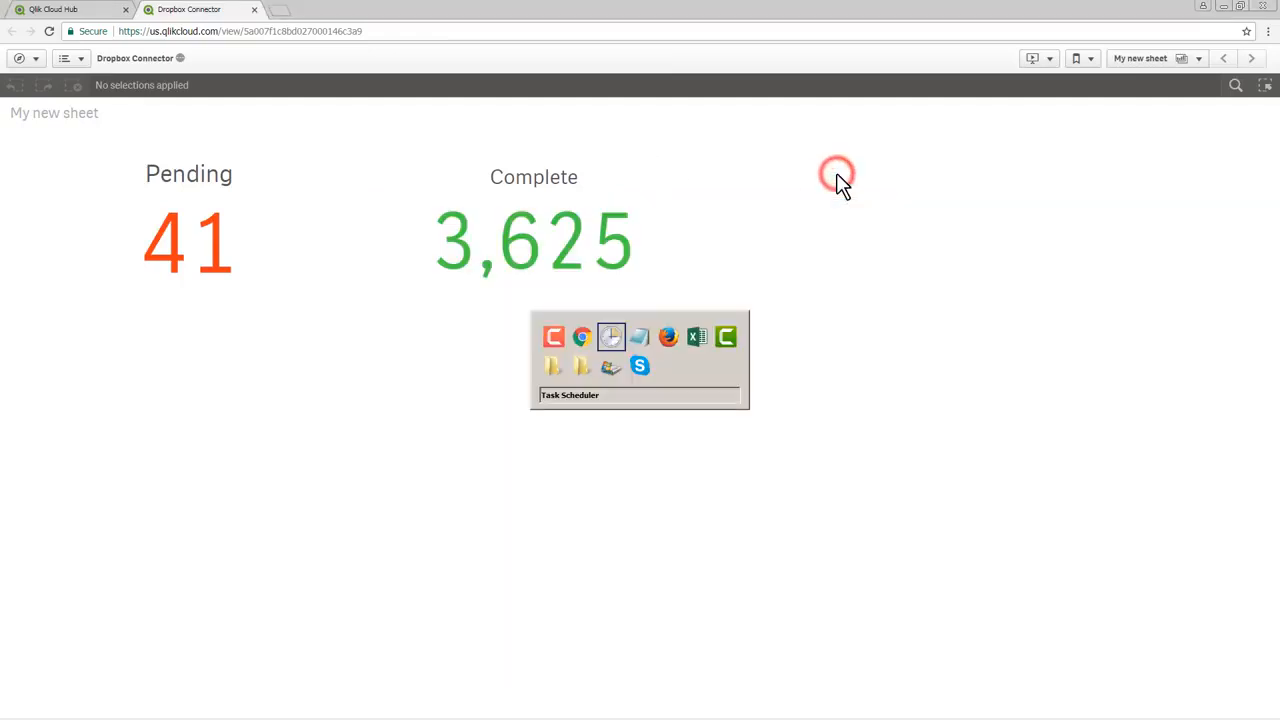
key("alt+Tab")
key("alt+Tab")
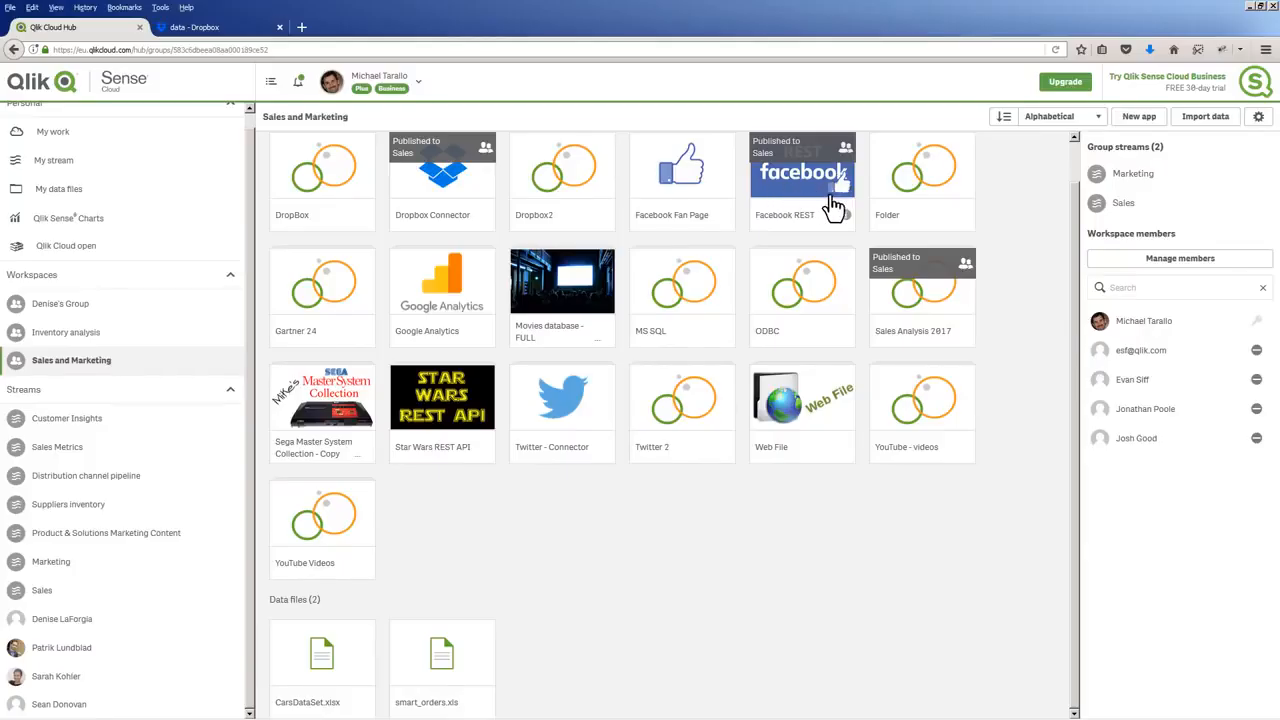
right_click(446, 189)
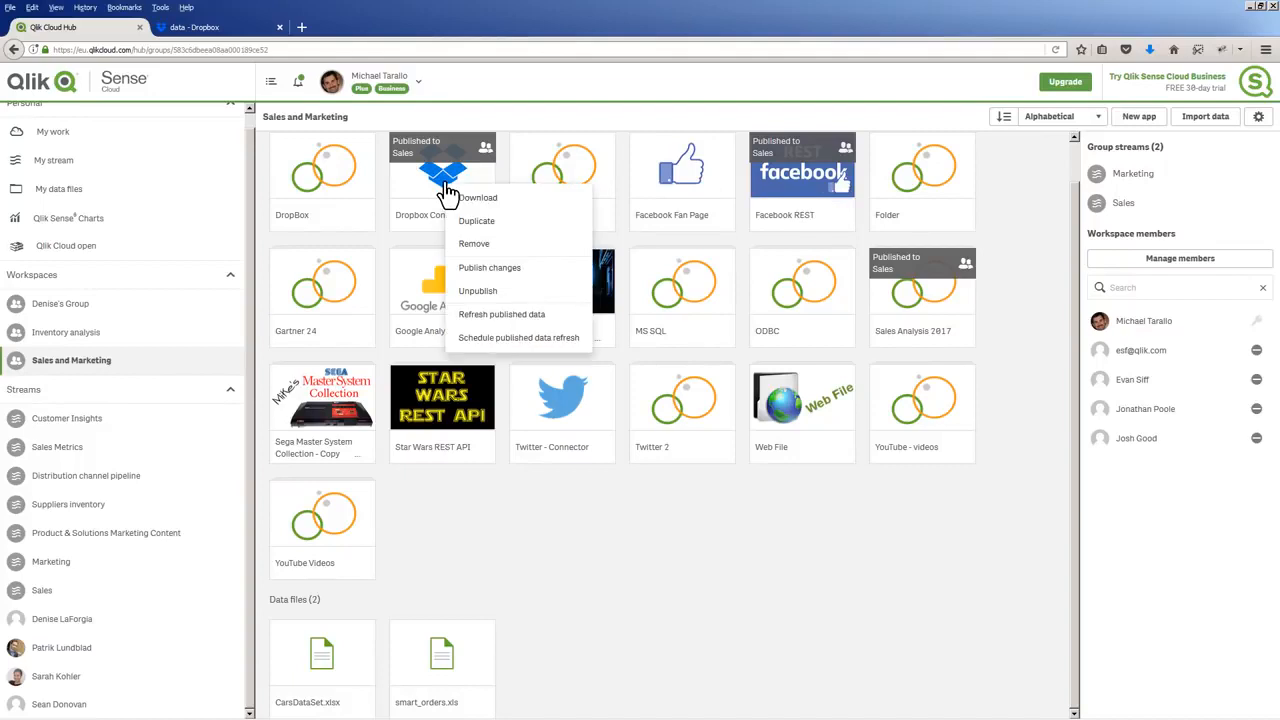
left_click(495, 316)
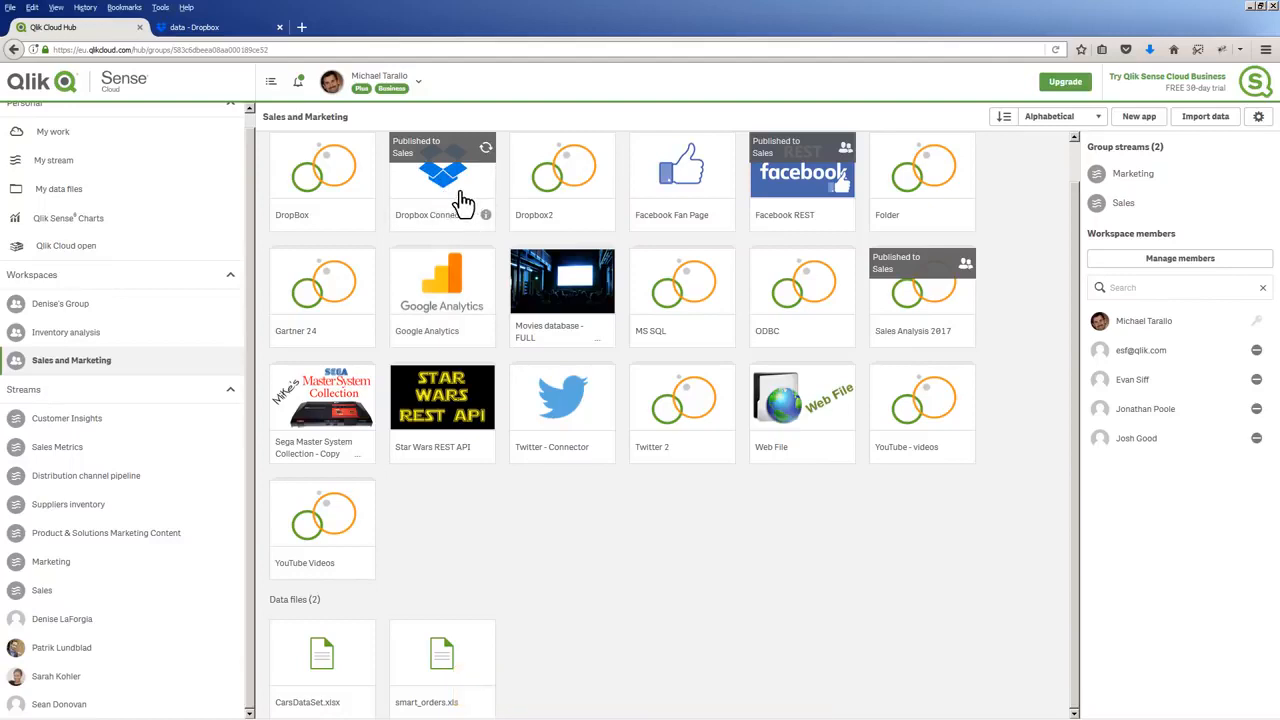
left_click(142, 600)
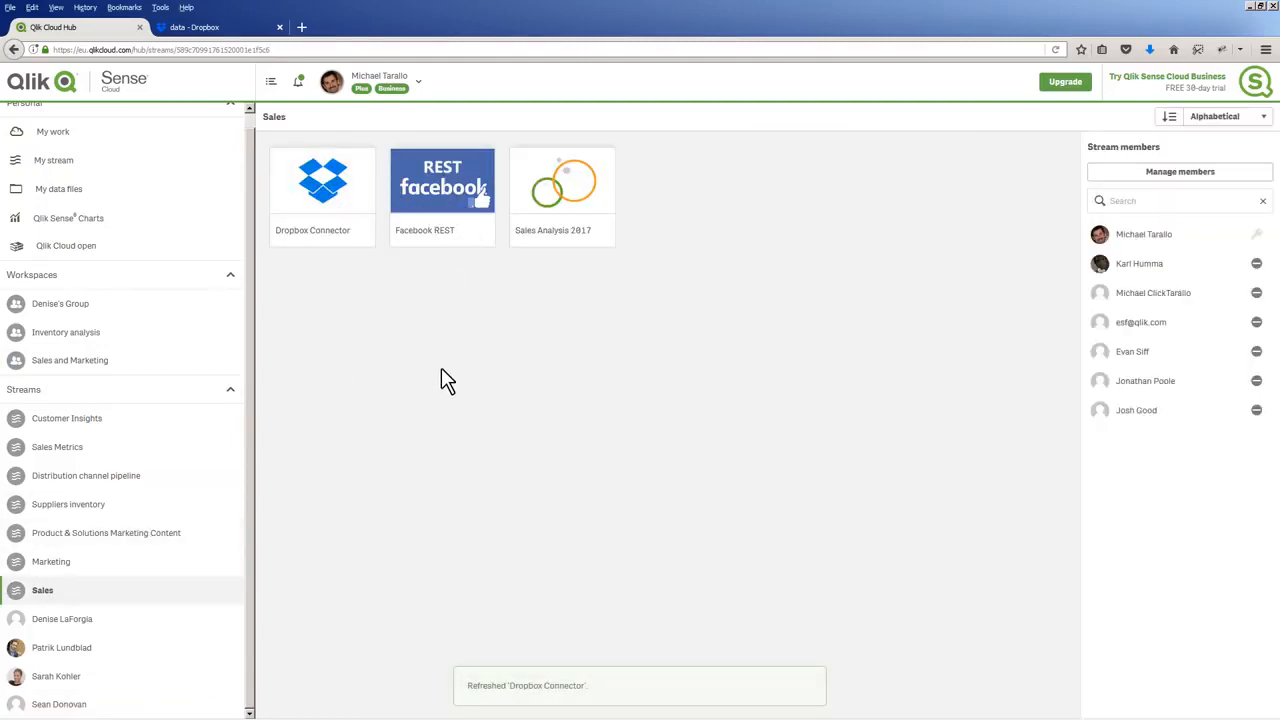
Switch to Chrome, reload the Dropbox Connector app and reopen My new sheet to check the updated counts
key("alt+Tab")
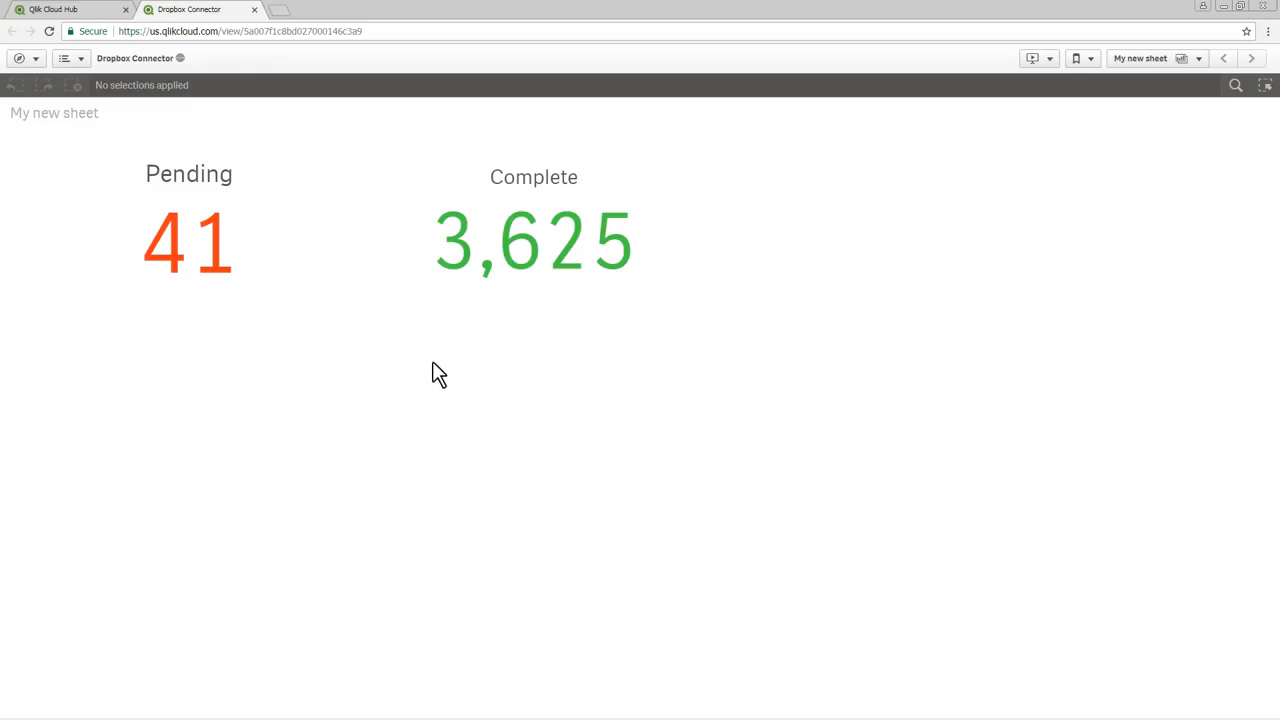
left_click(50, 31)
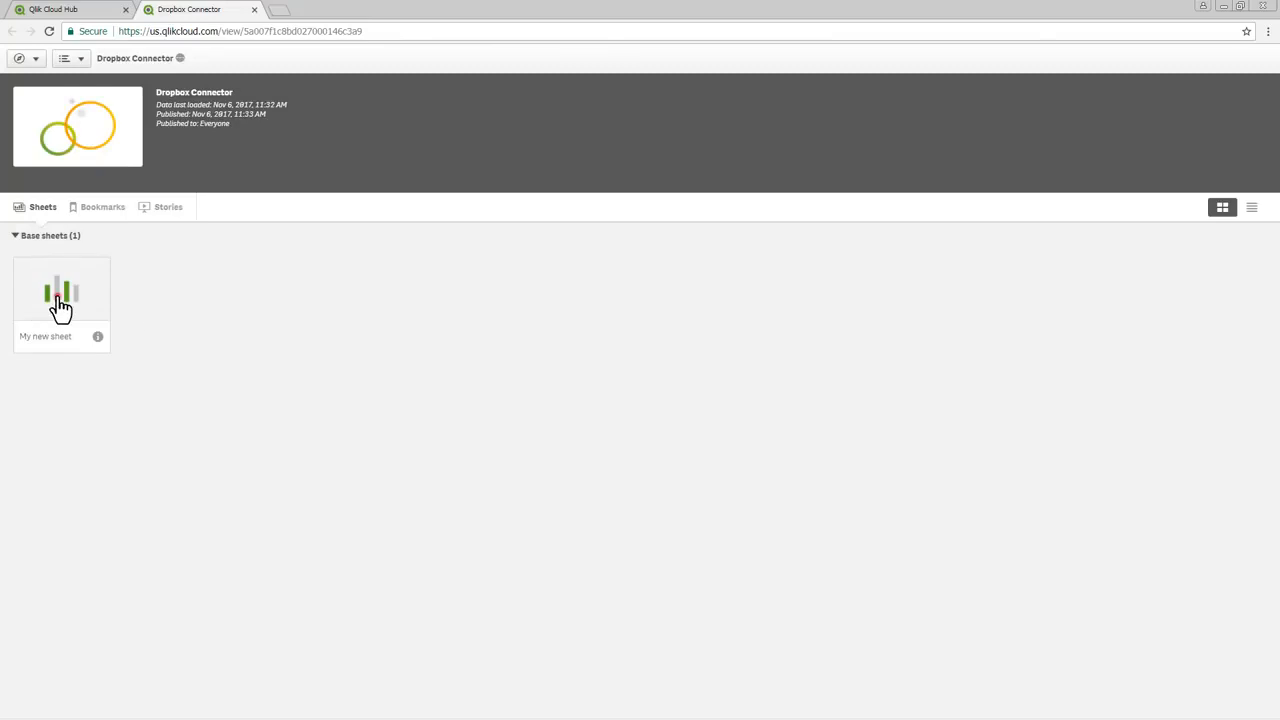
left_click(58, 300)
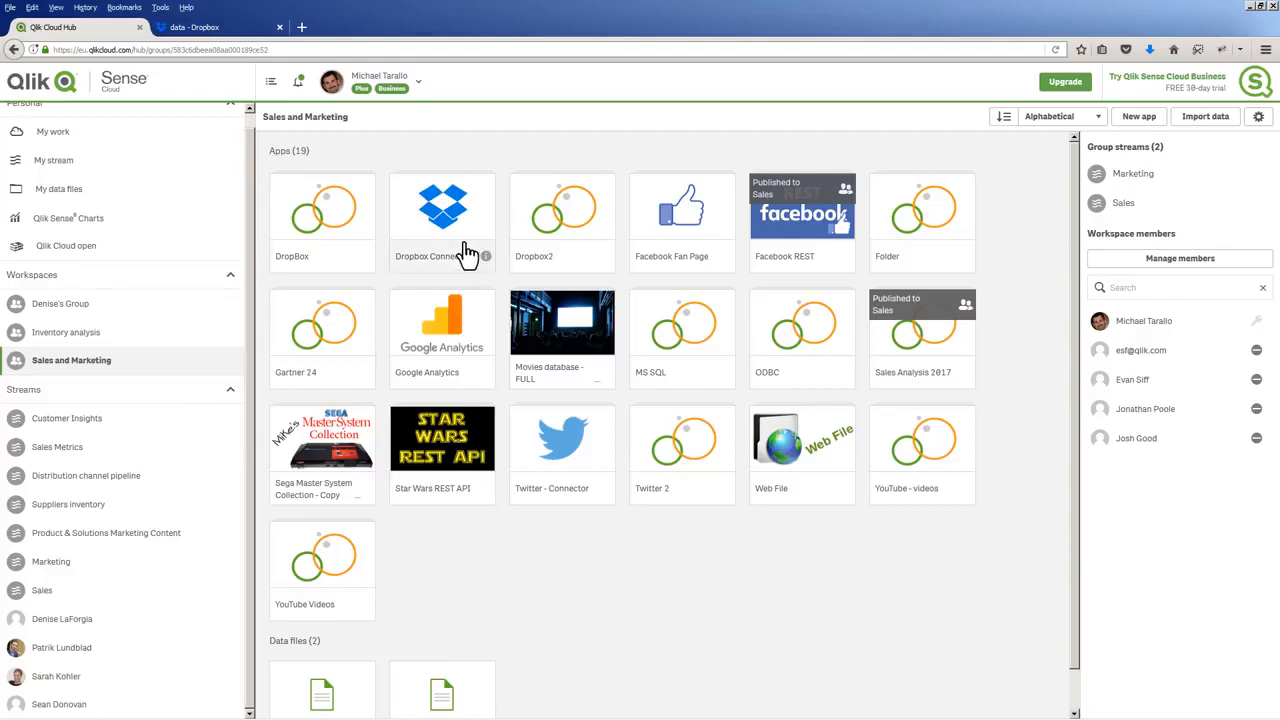
Open the Dropbox Connector app from the Sales and Marketing workspace and start adding data through a new Dropbox connection
left_click(449, 213)
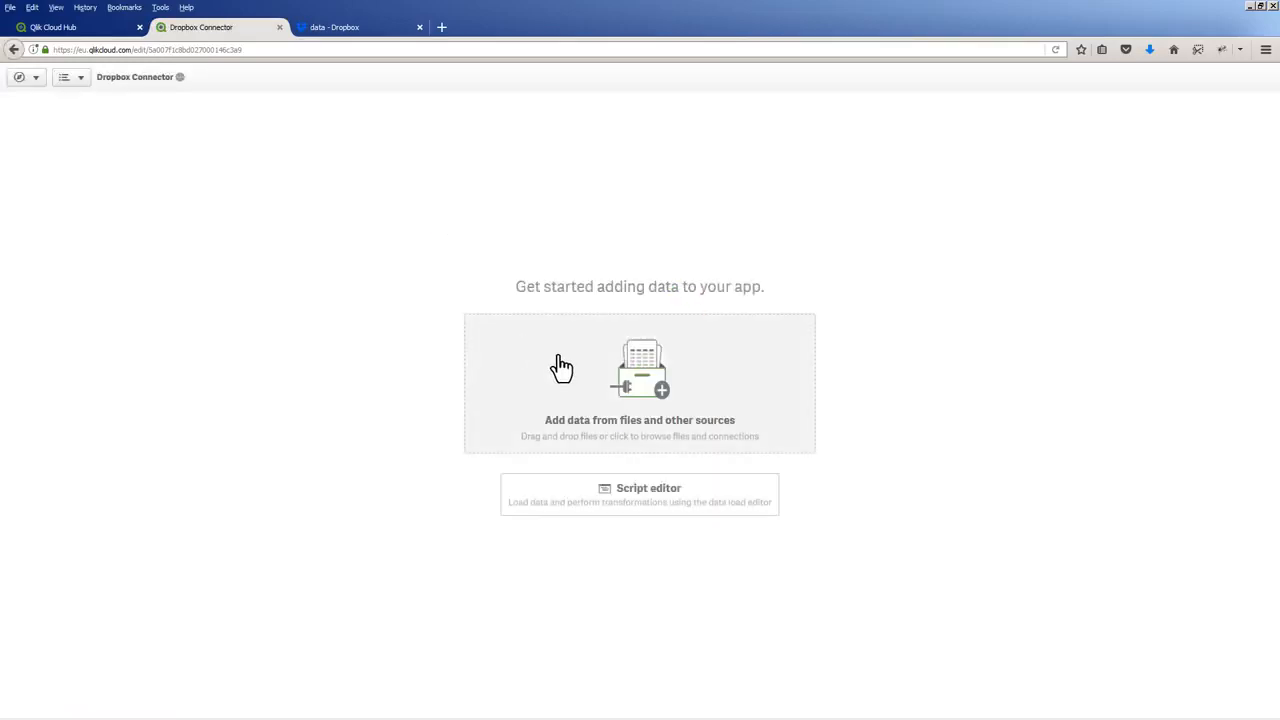
left_click(558, 360)
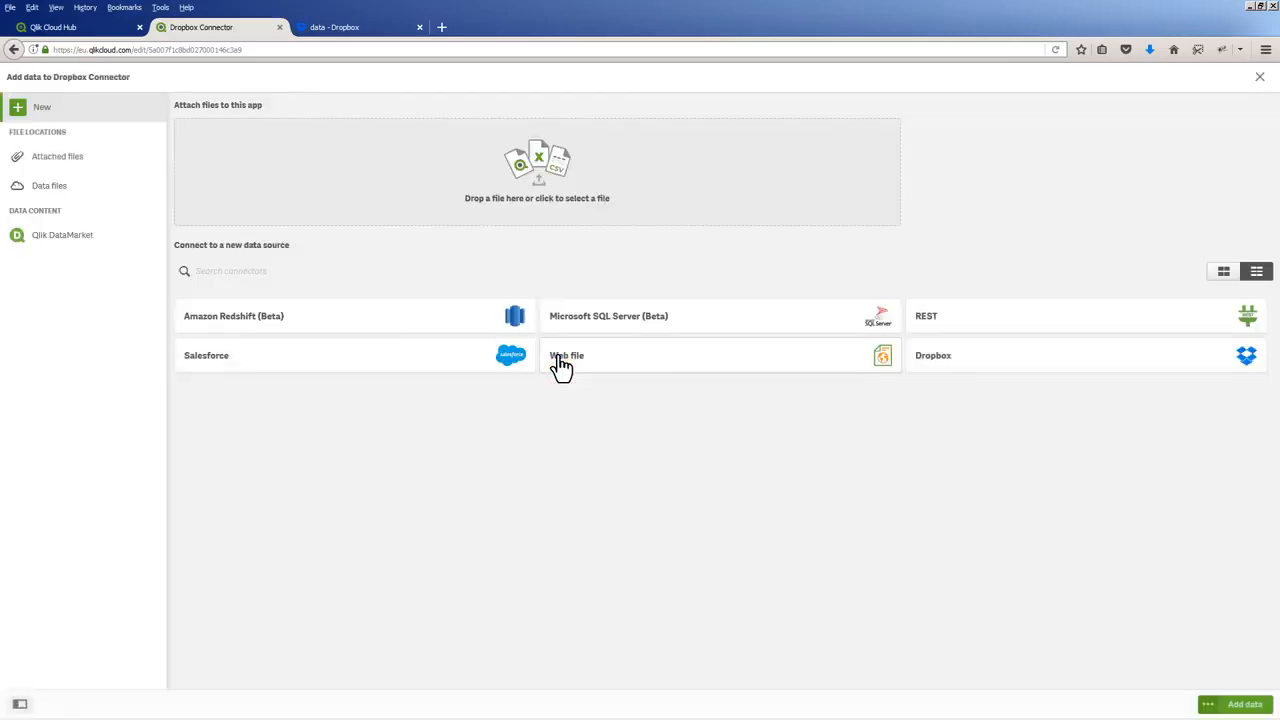
left_click(1036, 374)
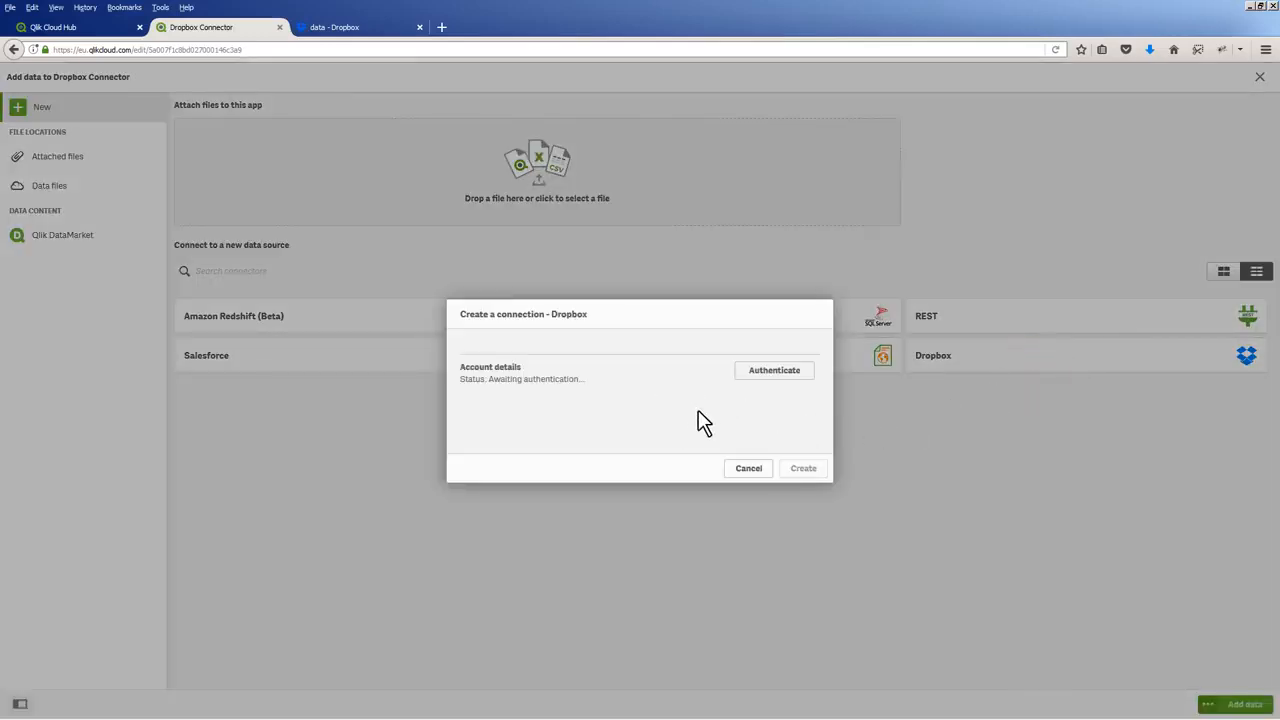
Start authentication for the connection, allow Qlik Web Connectors access to Dropbox, and copy the authentication code
left_click(766, 372)
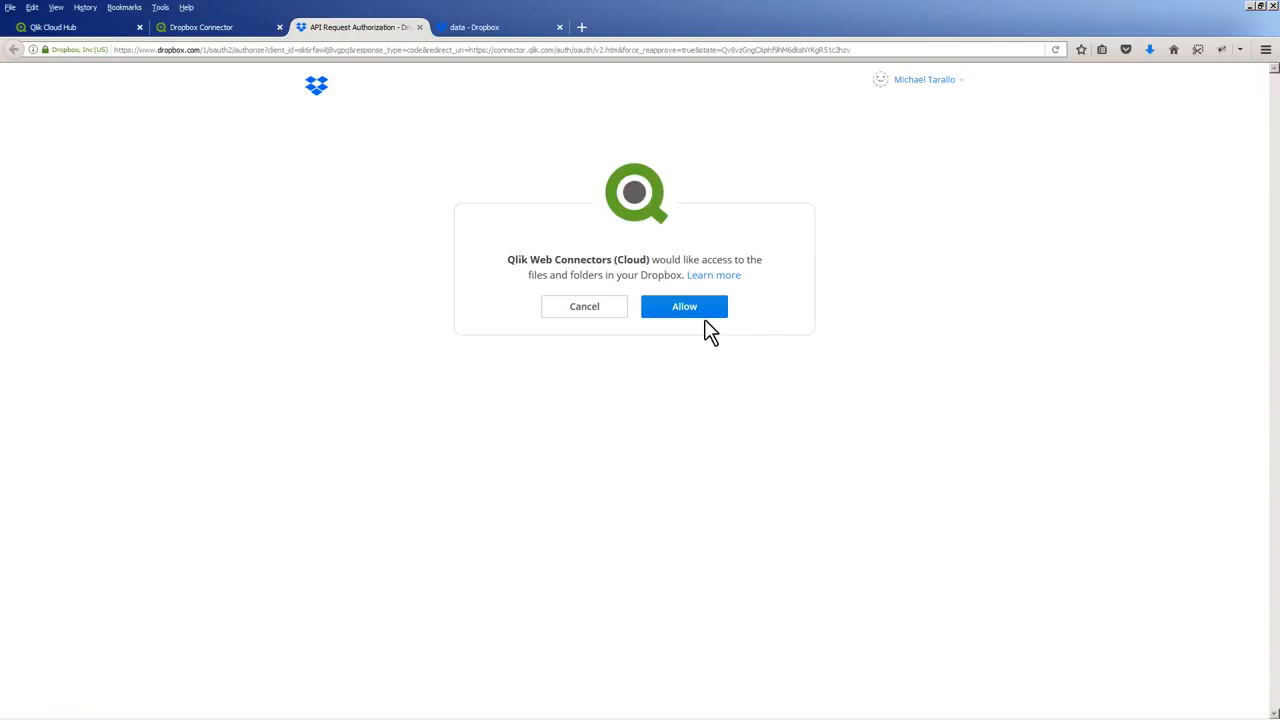
left_click(703, 318)
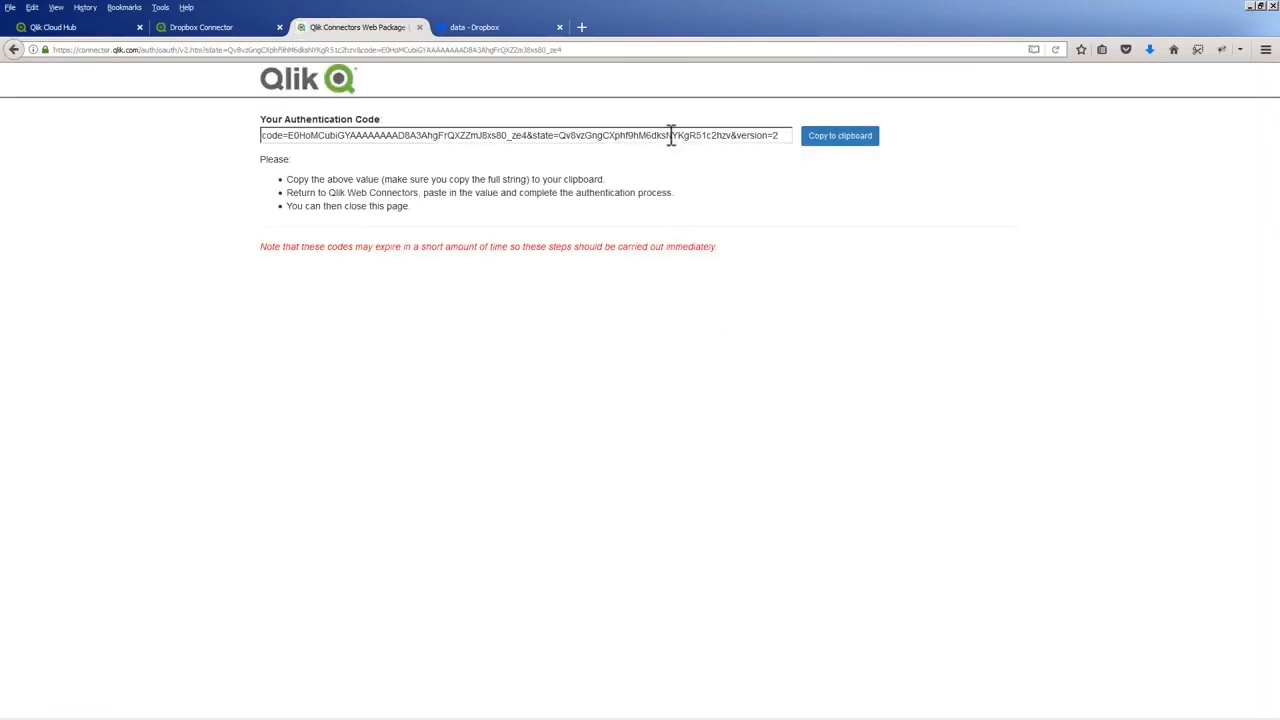
left_click(820, 150)
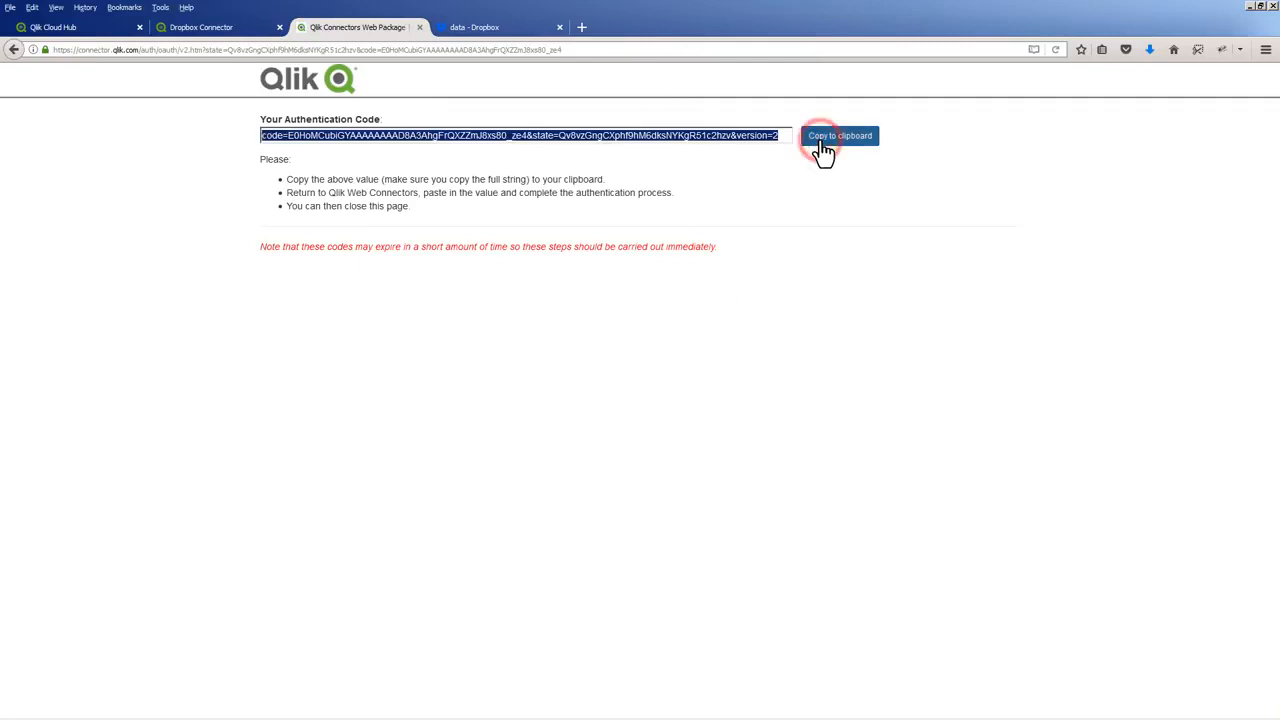
Return to the Dropbox Connector app, paste the authentication code into the Dropbox connection and verify it
left_click(240, 28)
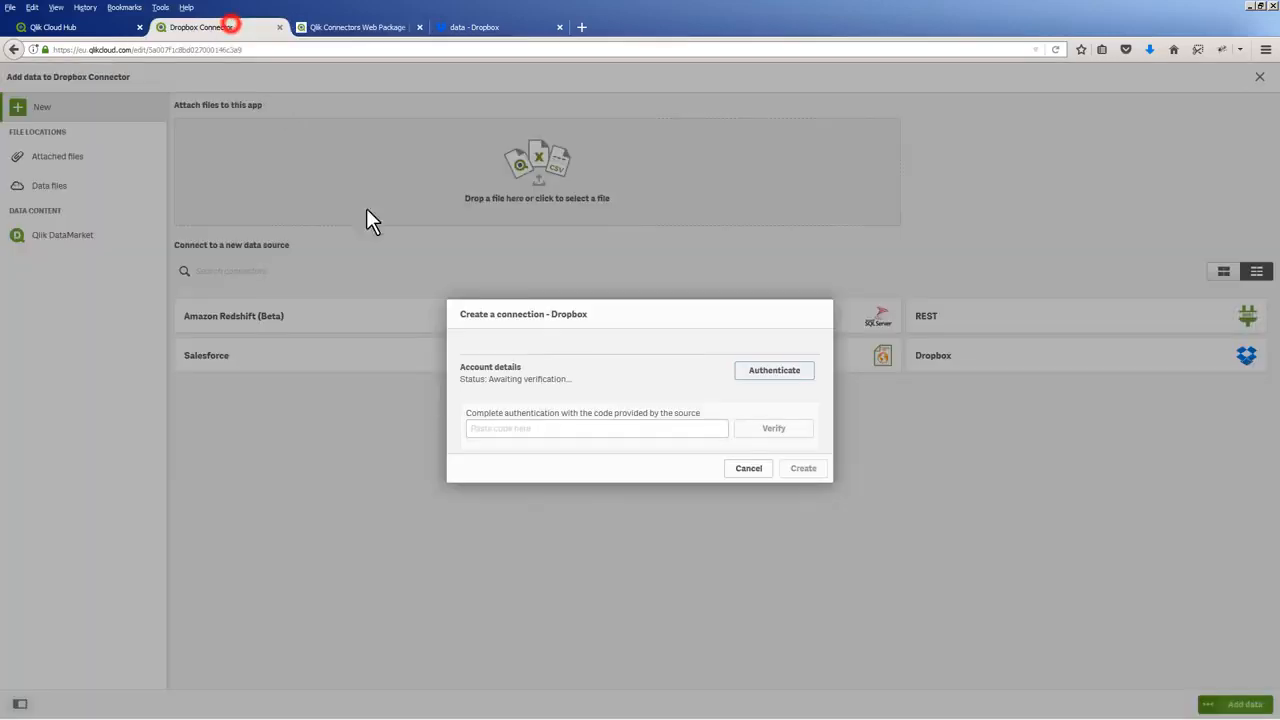
left_click(532, 428)
right_click(705, 431)
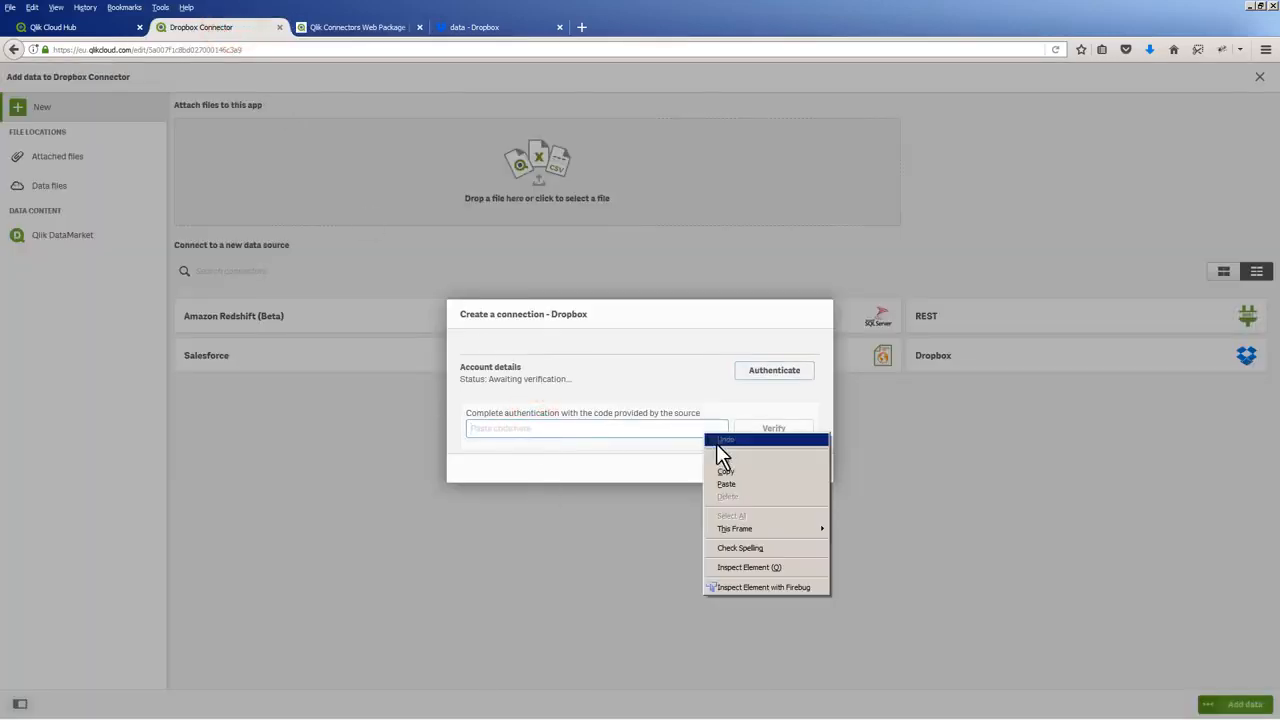
left_click(726, 484)
left_click(766, 441)
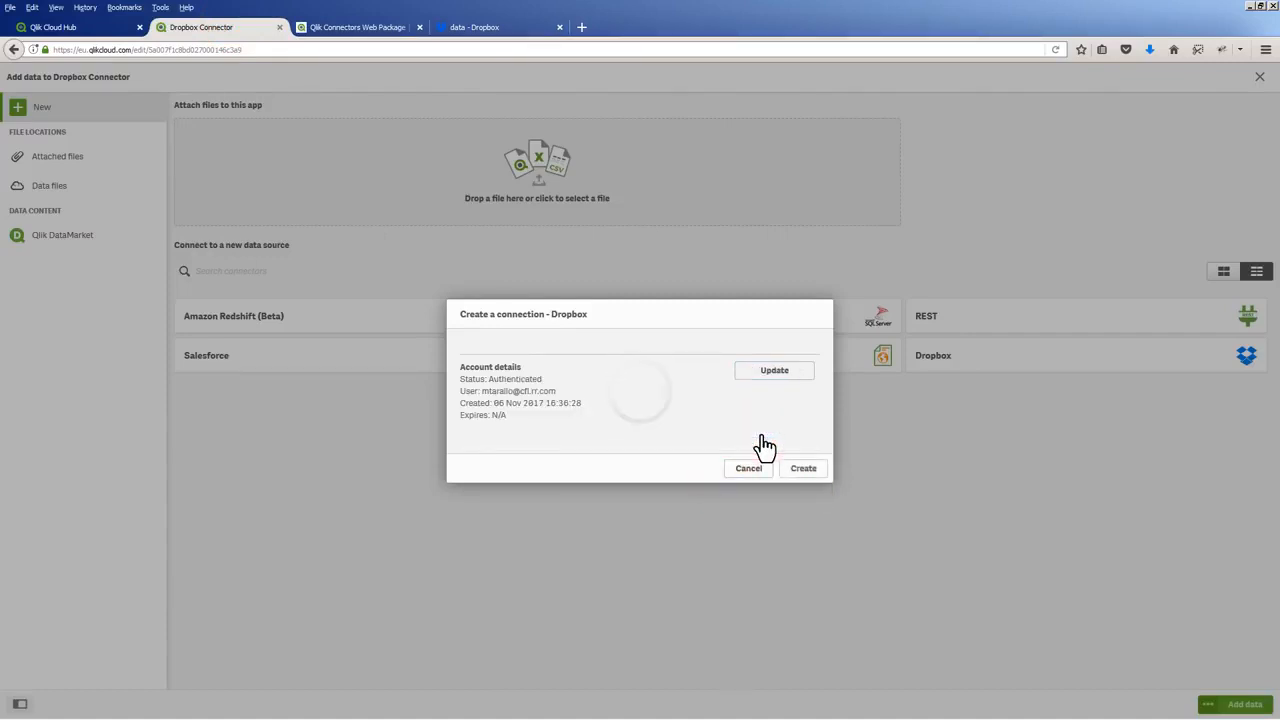
Create the Dropbox connection and load the Orders$ table from orders.xls in its data folder into the app
left_click(803, 476)
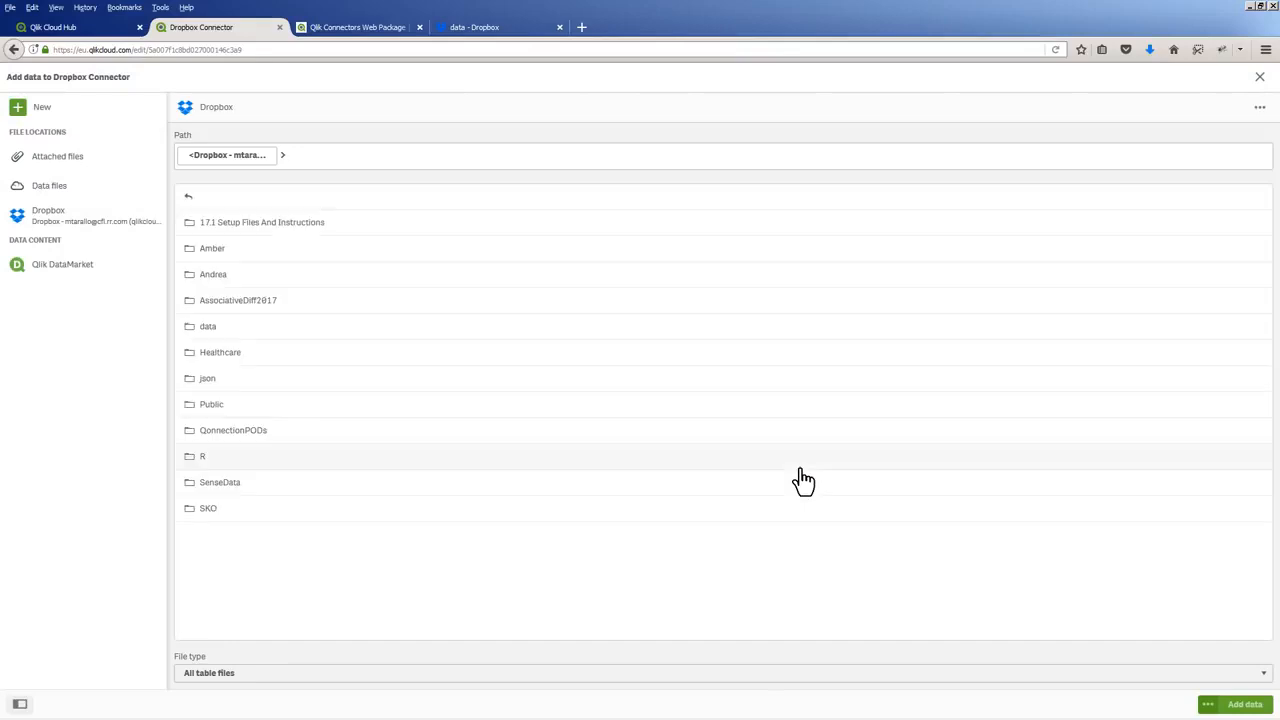
left_click(197, 330)
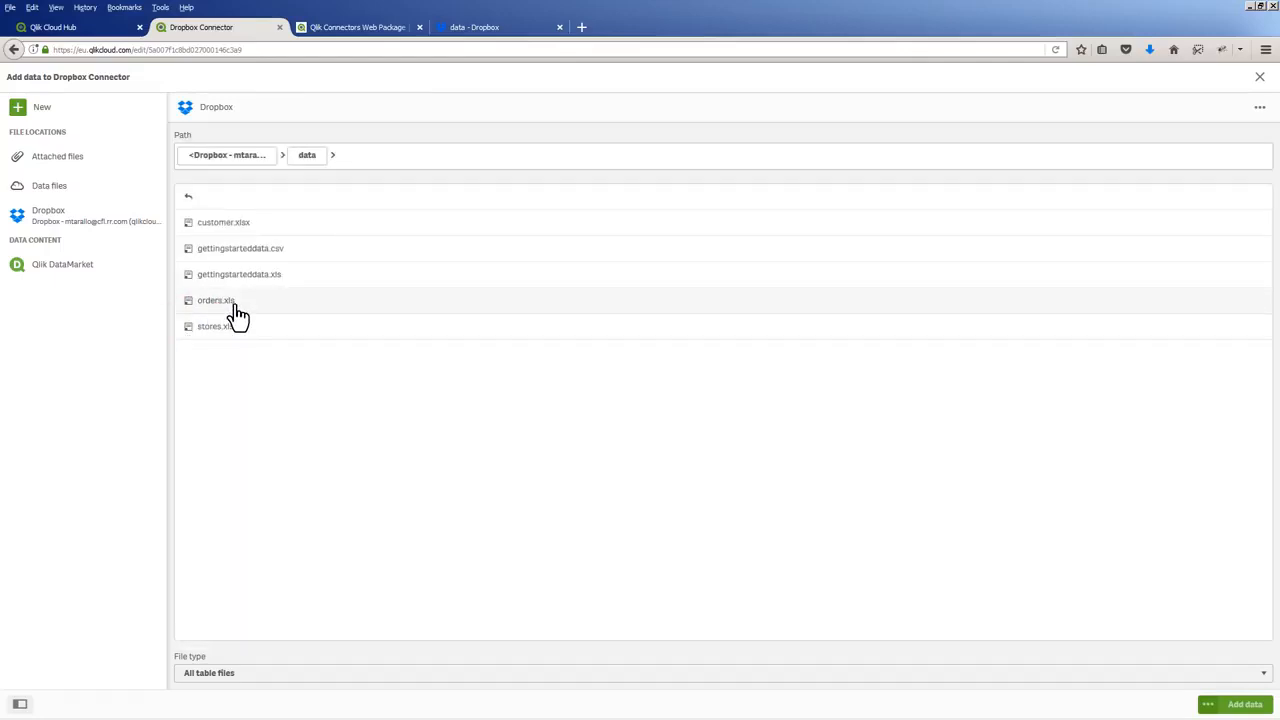
left_click(236, 304)
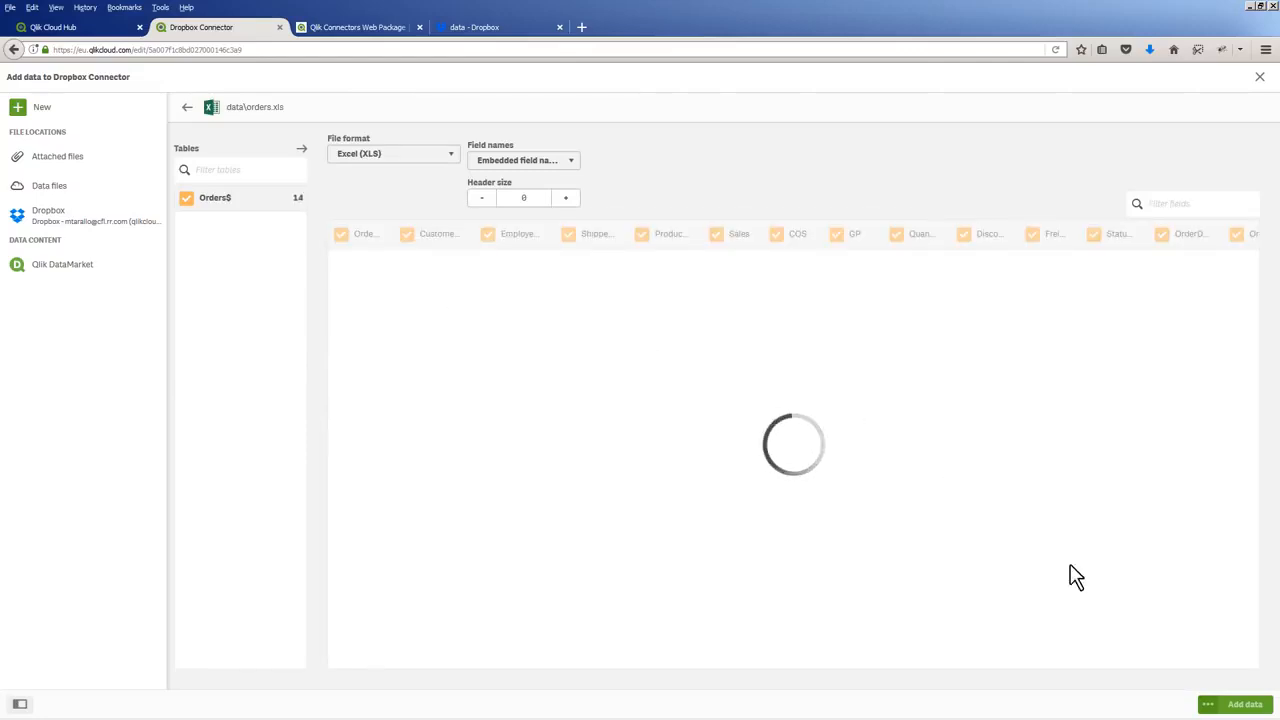
left_click(1255, 706)
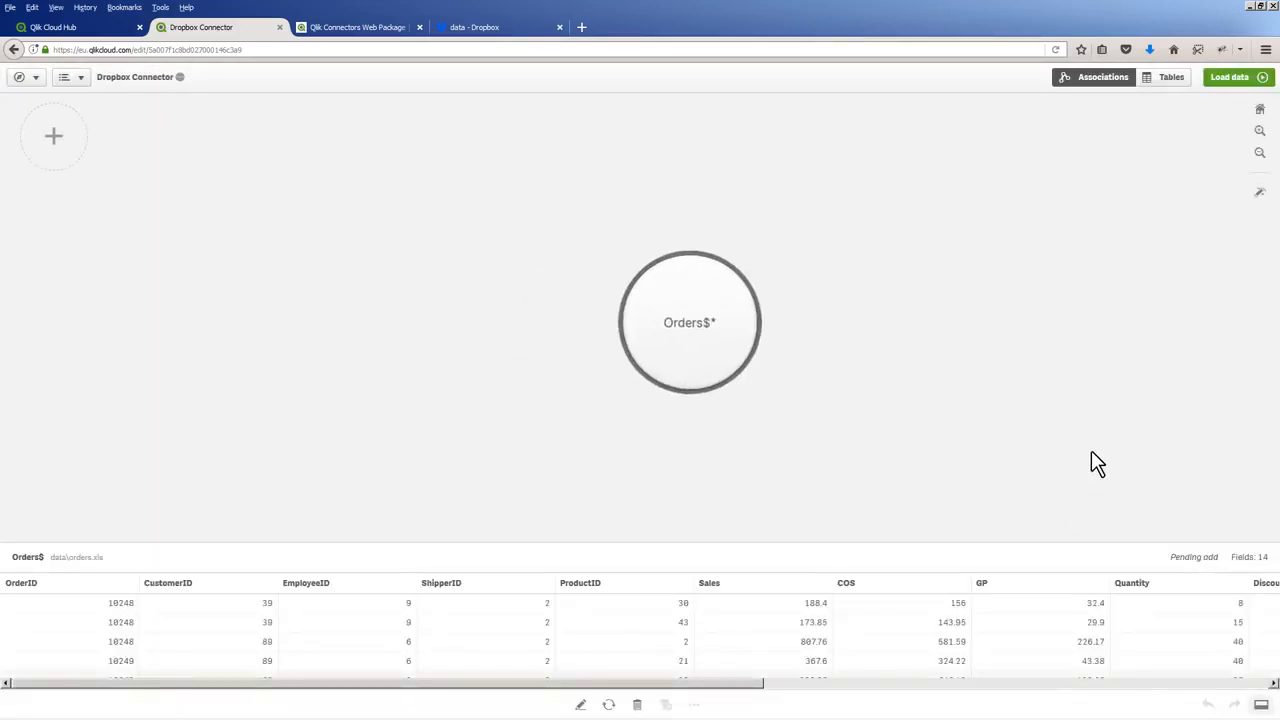
left_click(1220, 80)
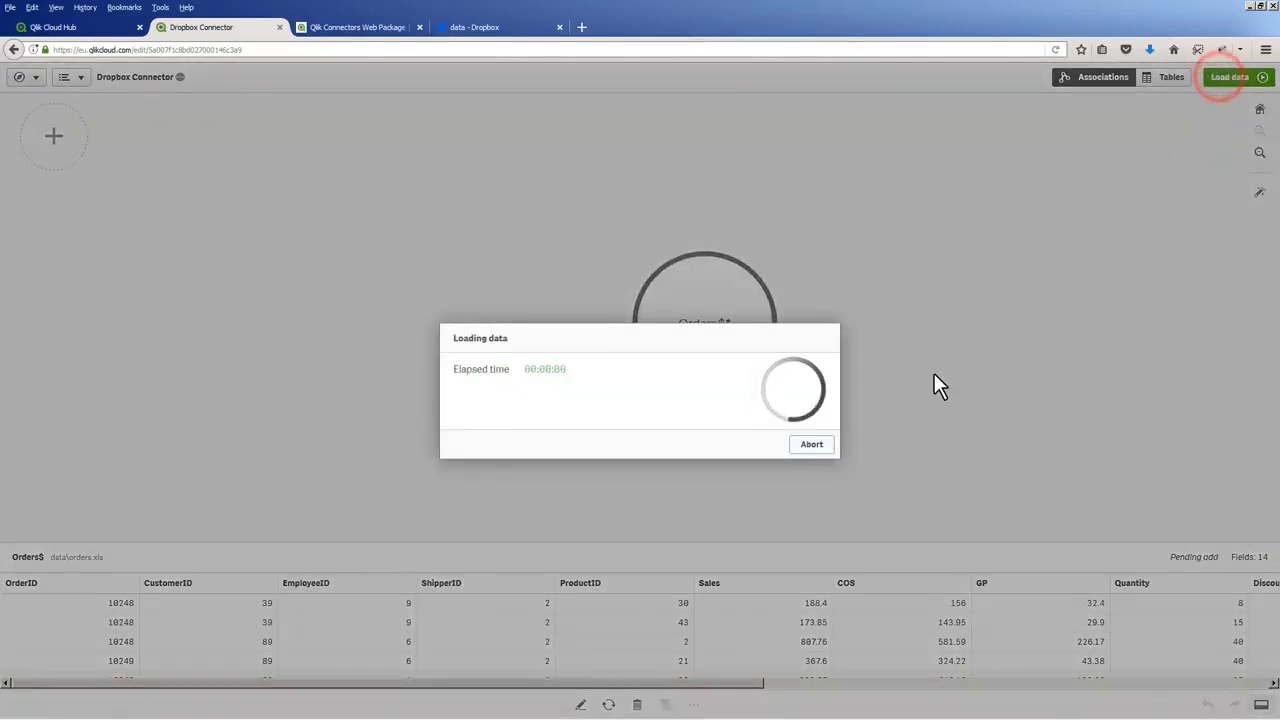
left_click(826, 436)
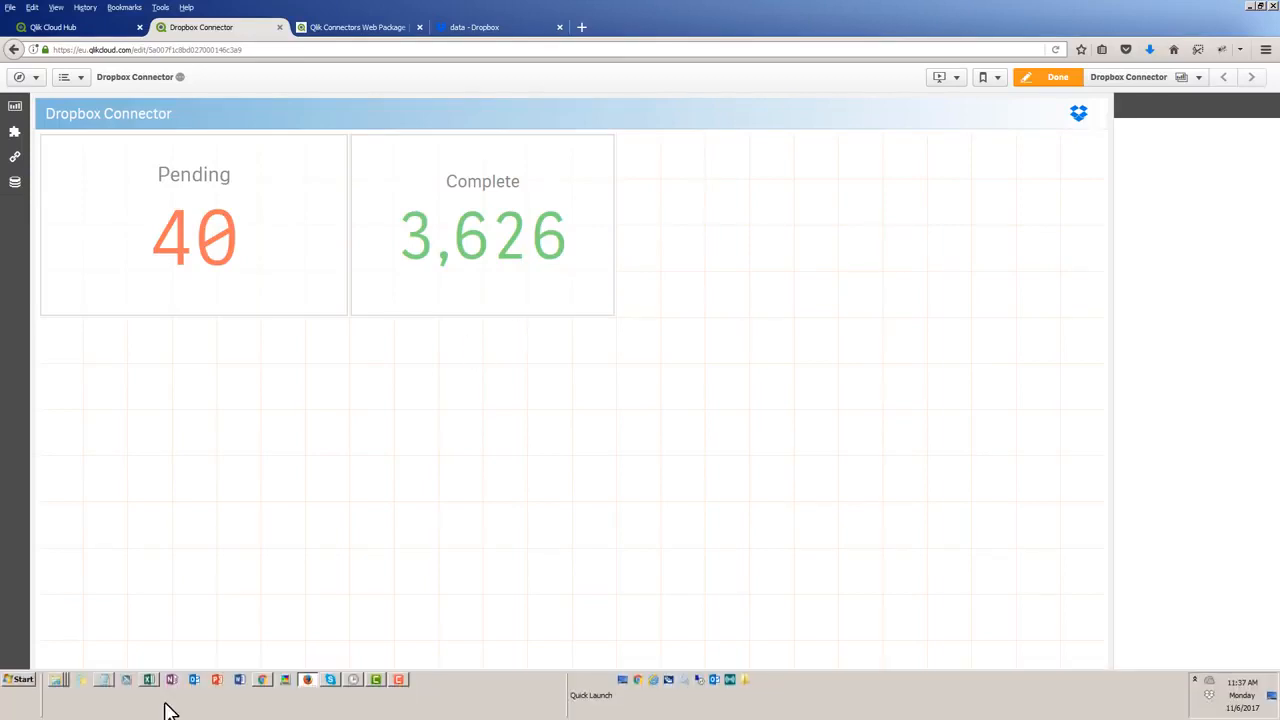
Switch to Windows Explorer and place the Dropbox data folder window beside the sample folder window
left_click(60, 679)
left_click(48, 657)
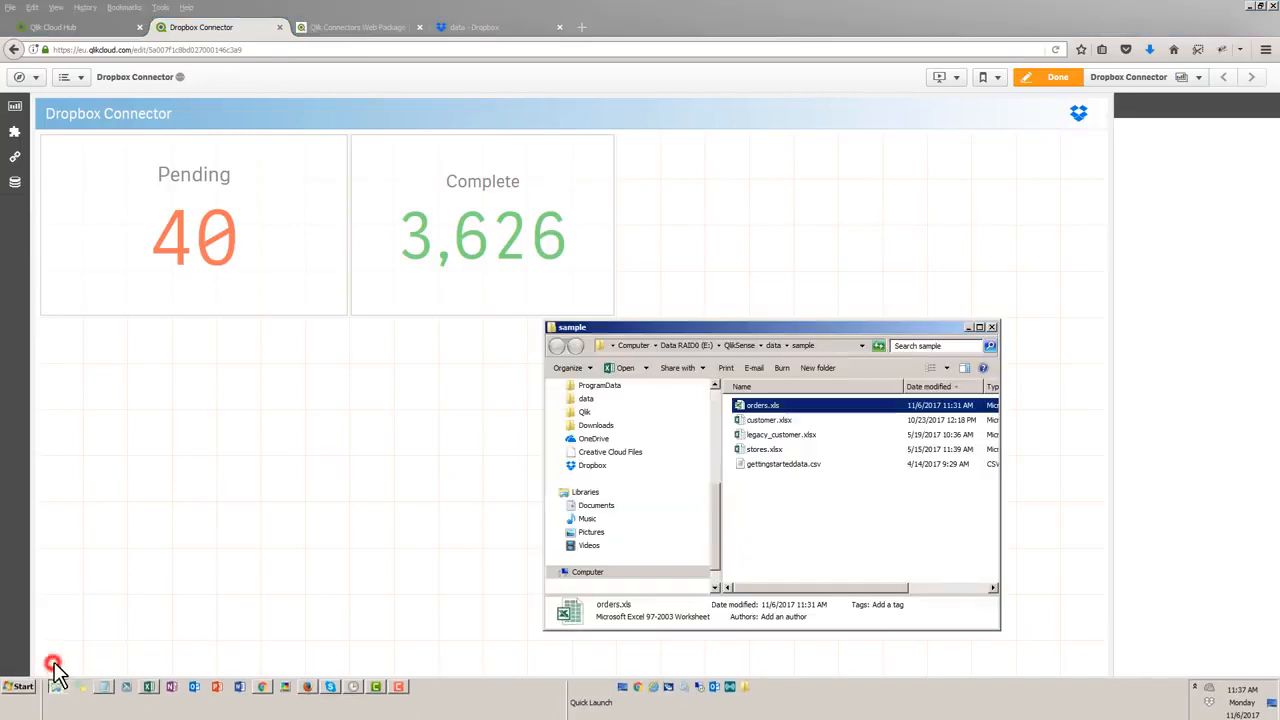
left_click(52, 680)
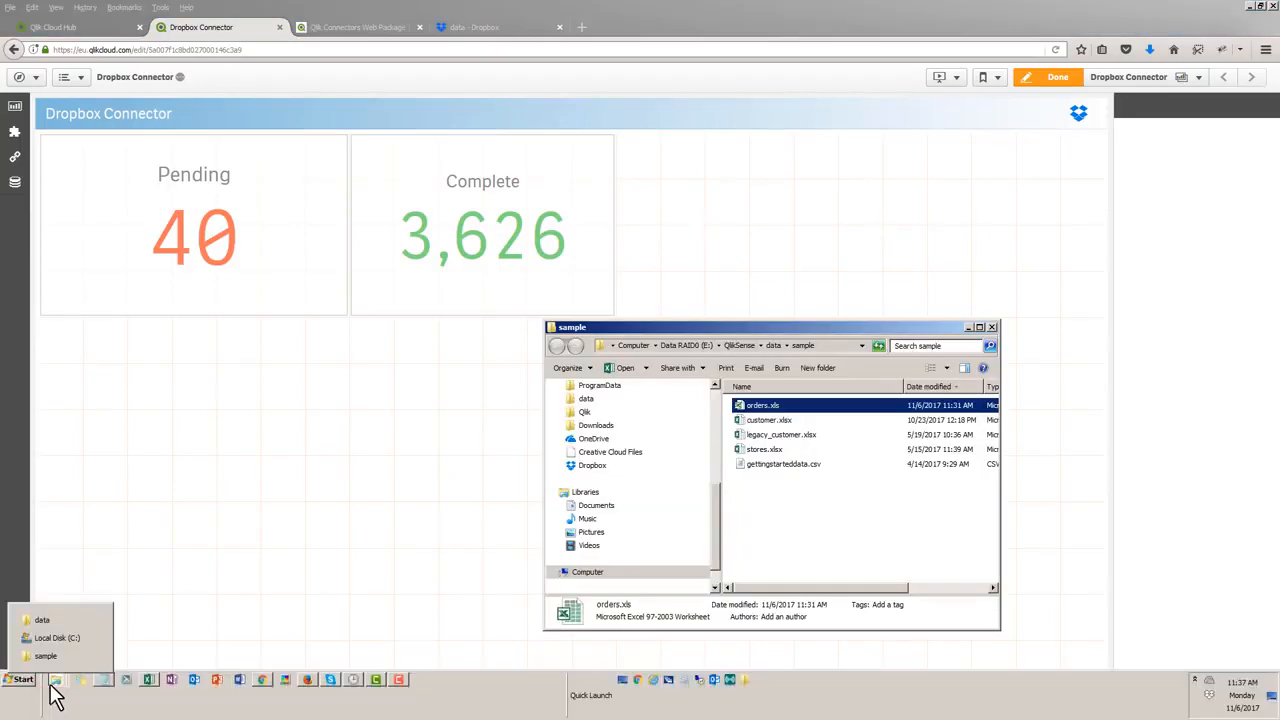
left_click(52, 624)
left_click_drag(689, 325, 230, 332)
Try to copy orders.xls from the sample folder into the Dropbox data folder
left_click(783, 405)
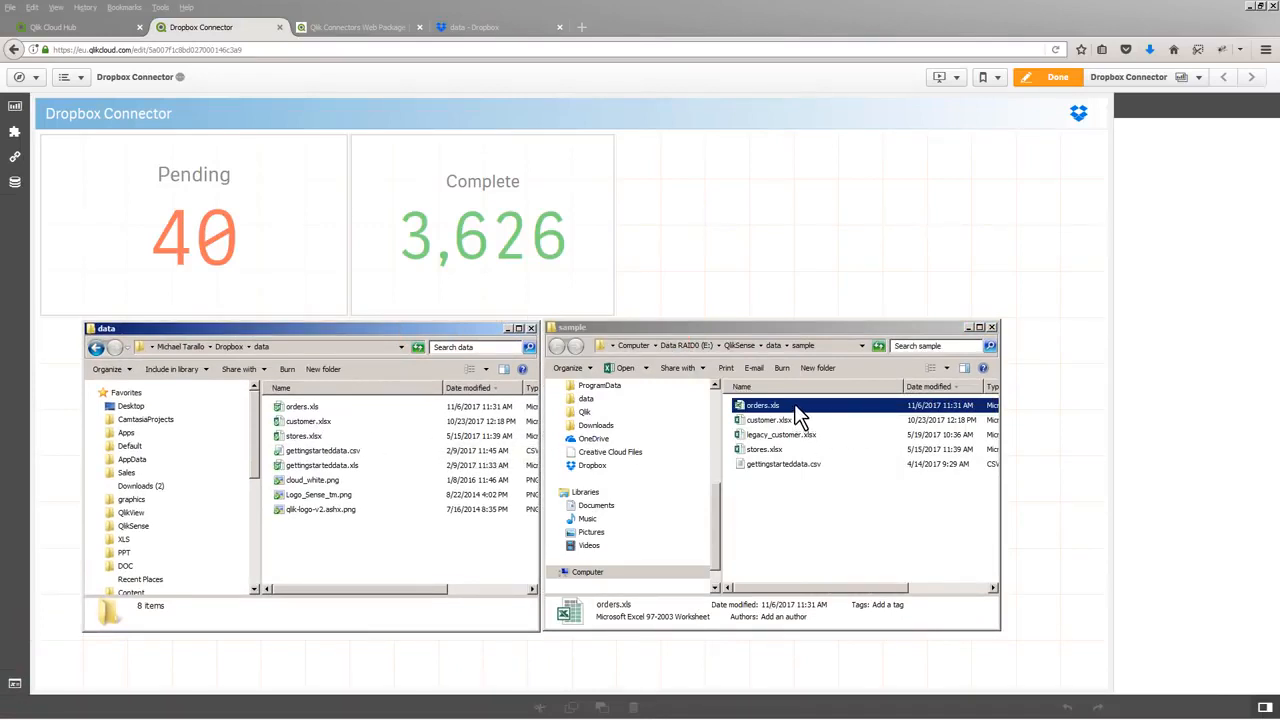
left_click_drag(794, 405, 385, 416)
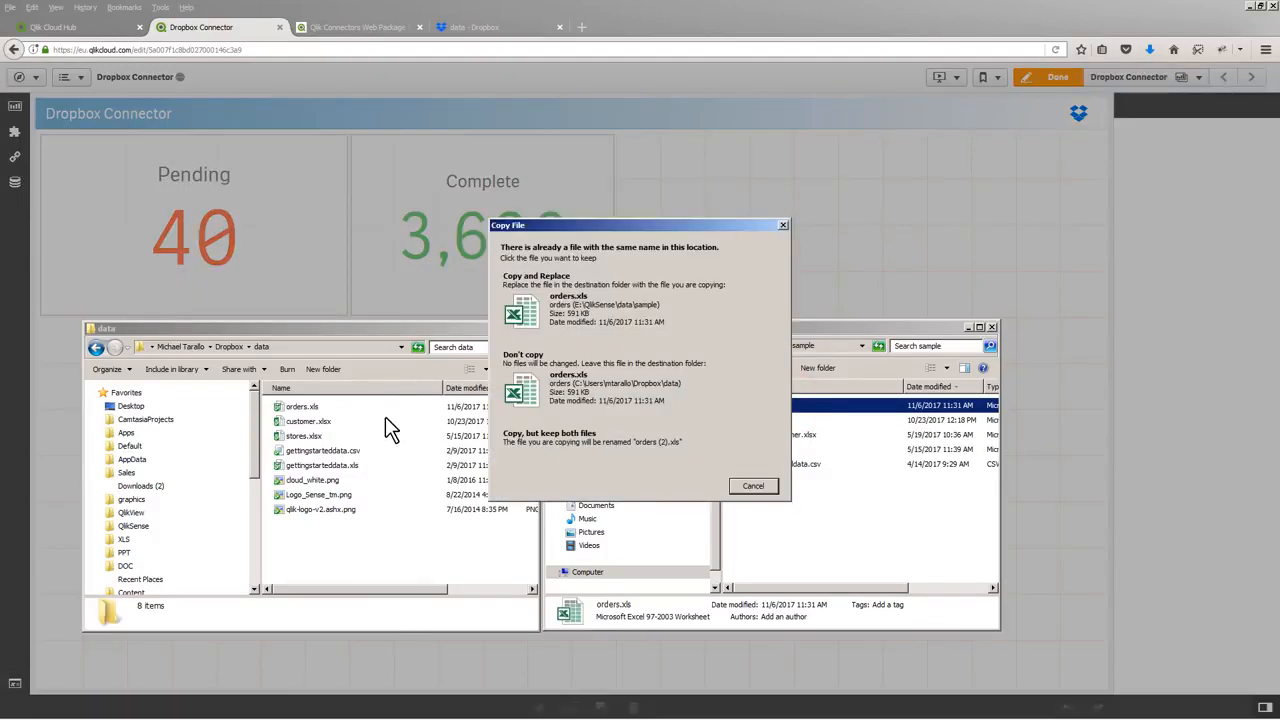
left_click(785, 226)
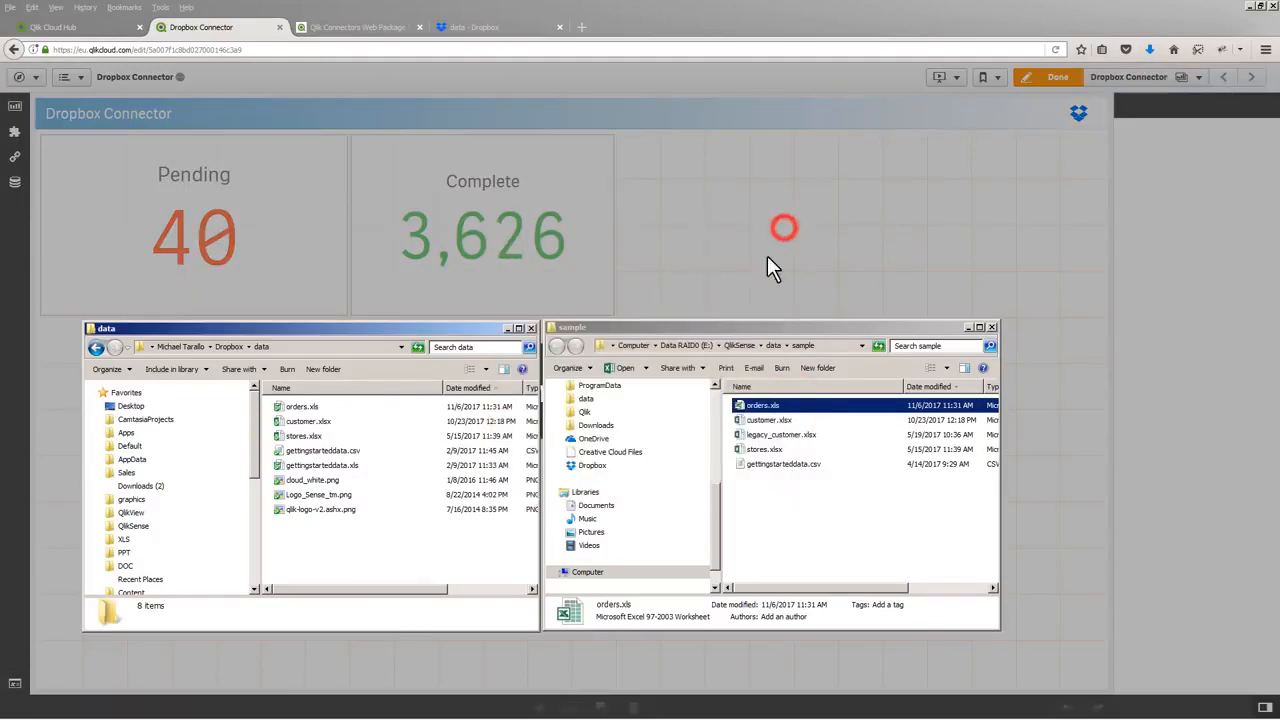
Review the copy_drop.cmd script in Notepad and bring up the Task Scheduler window
mouse_move(372, 703)
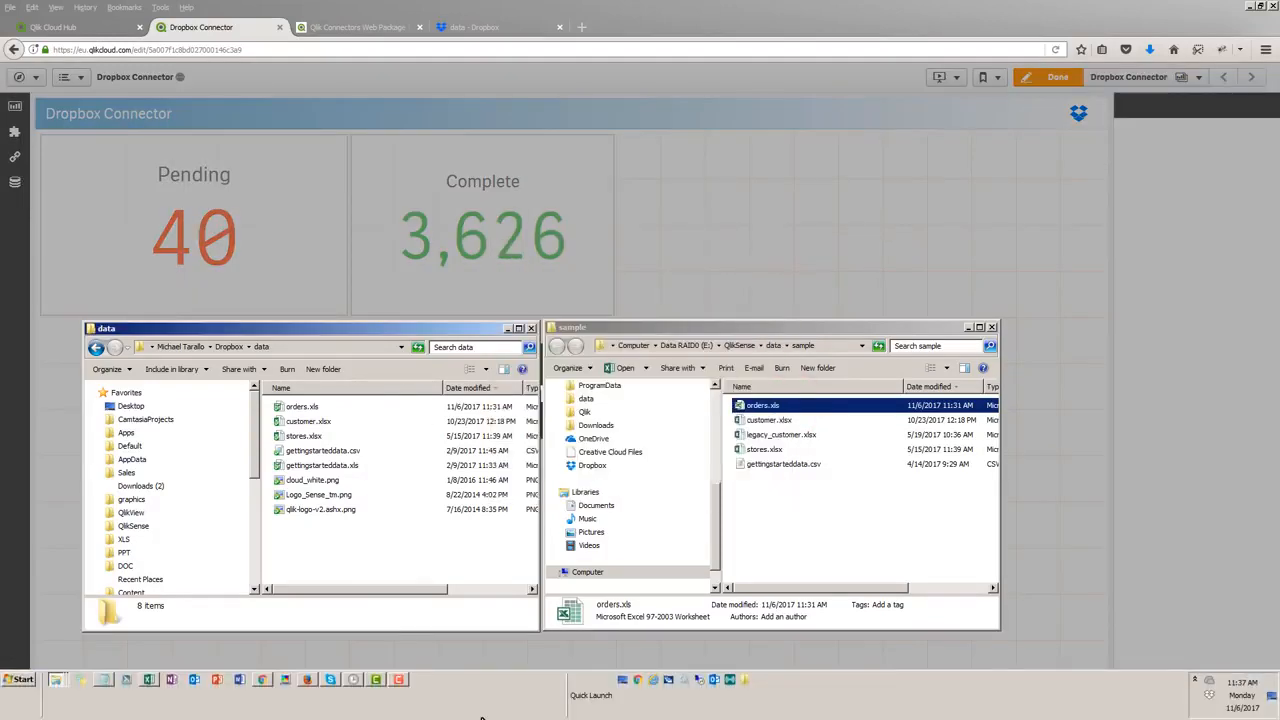
left_click(103, 679)
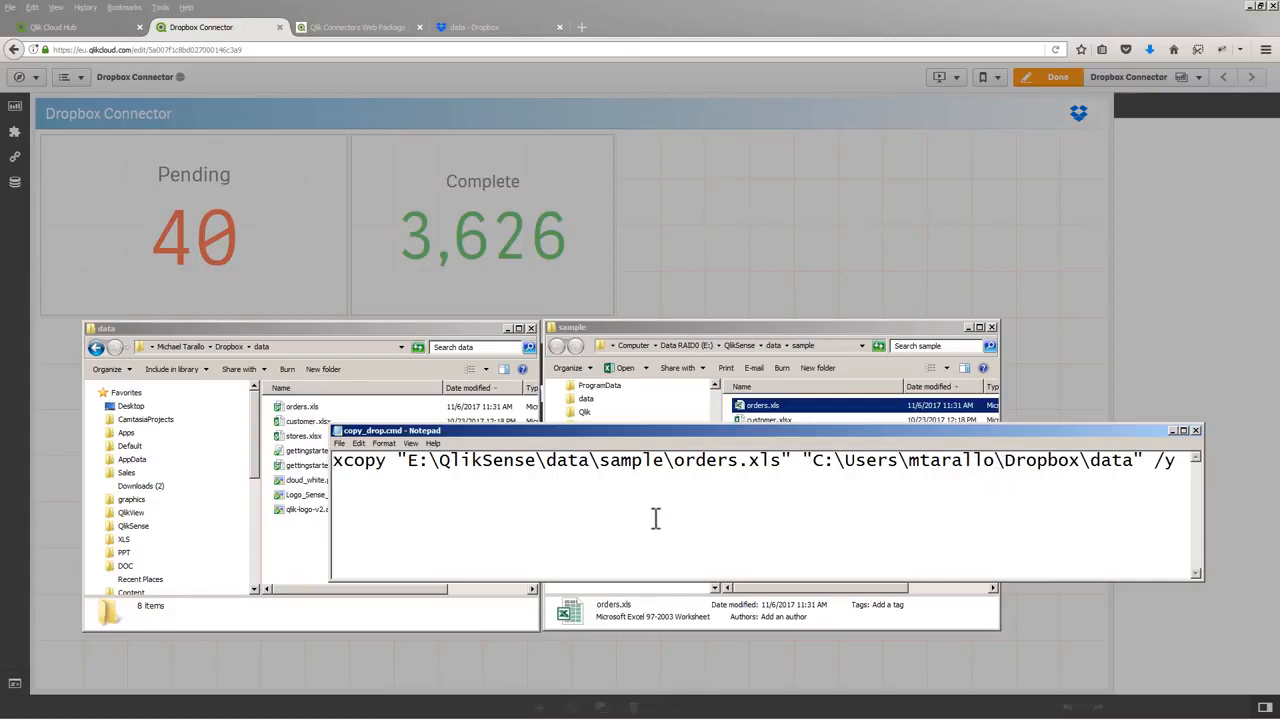
mouse_move(566, 700)
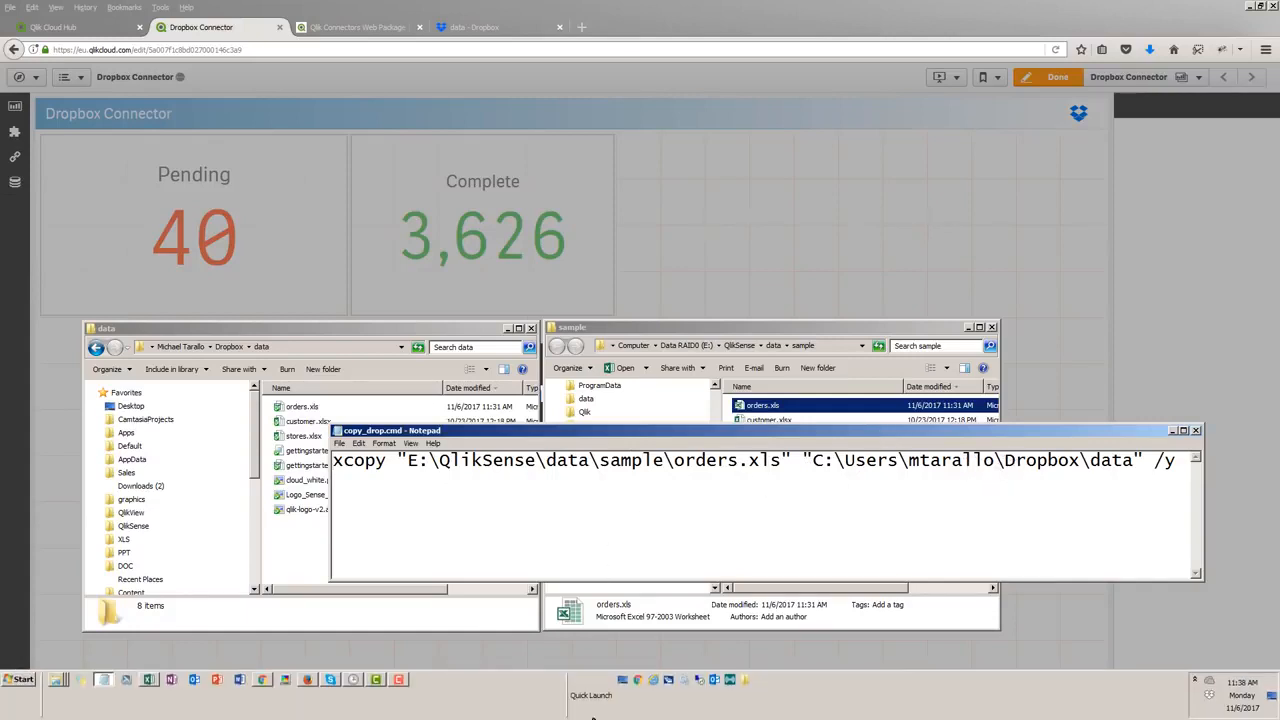
left_click(354, 680)
left_click_drag(615, 206, 614, 152)
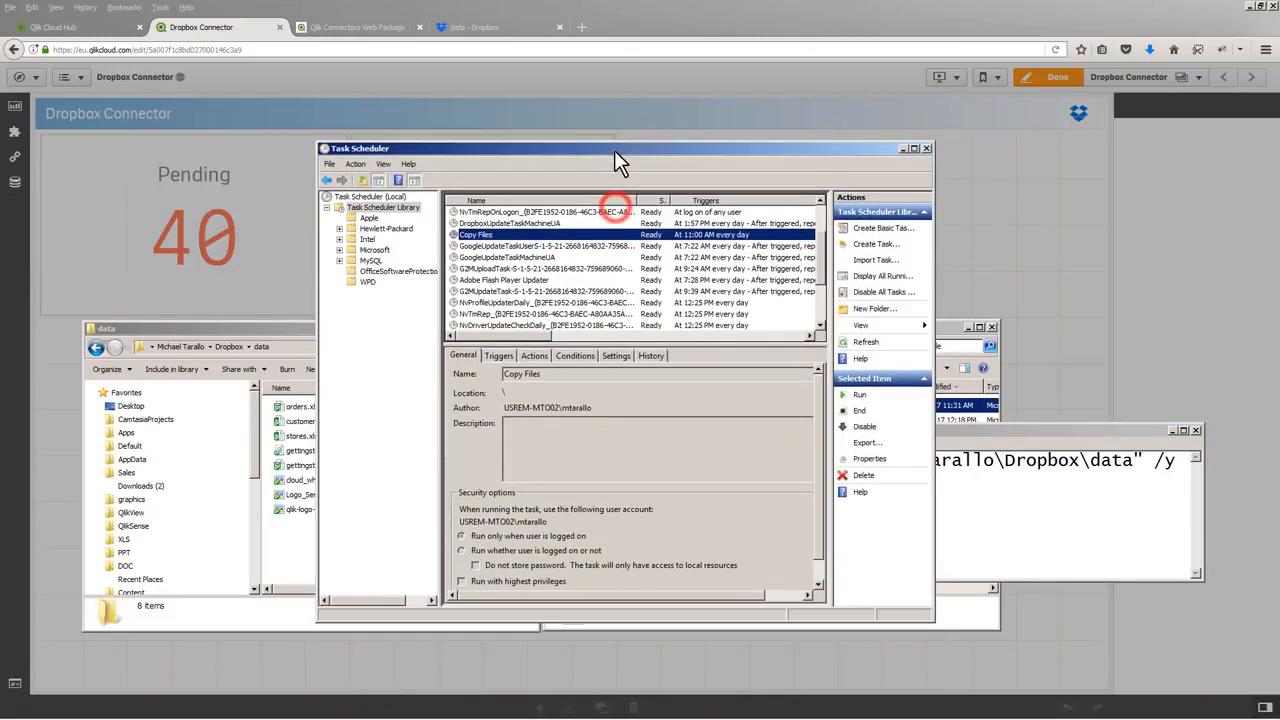
Review the triggers and actions of the Copy Files task, and close its properties without changes
right_click(516, 233)
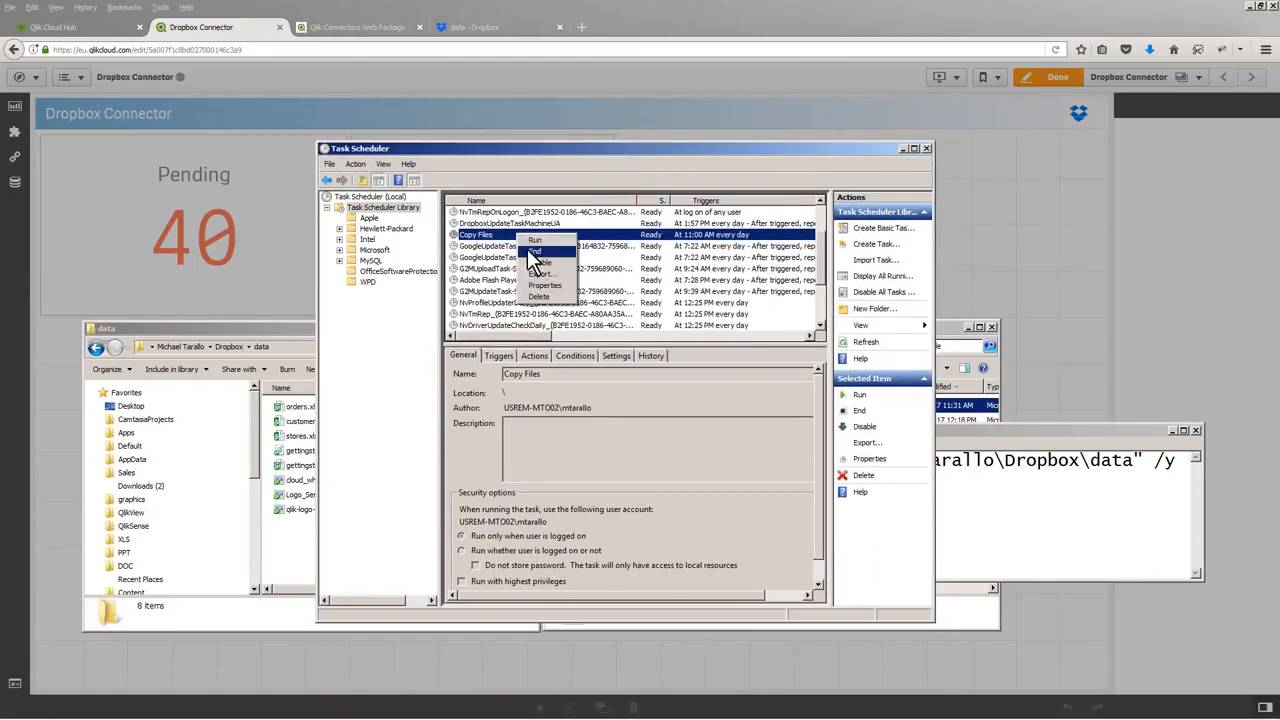
double_click(505, 232)
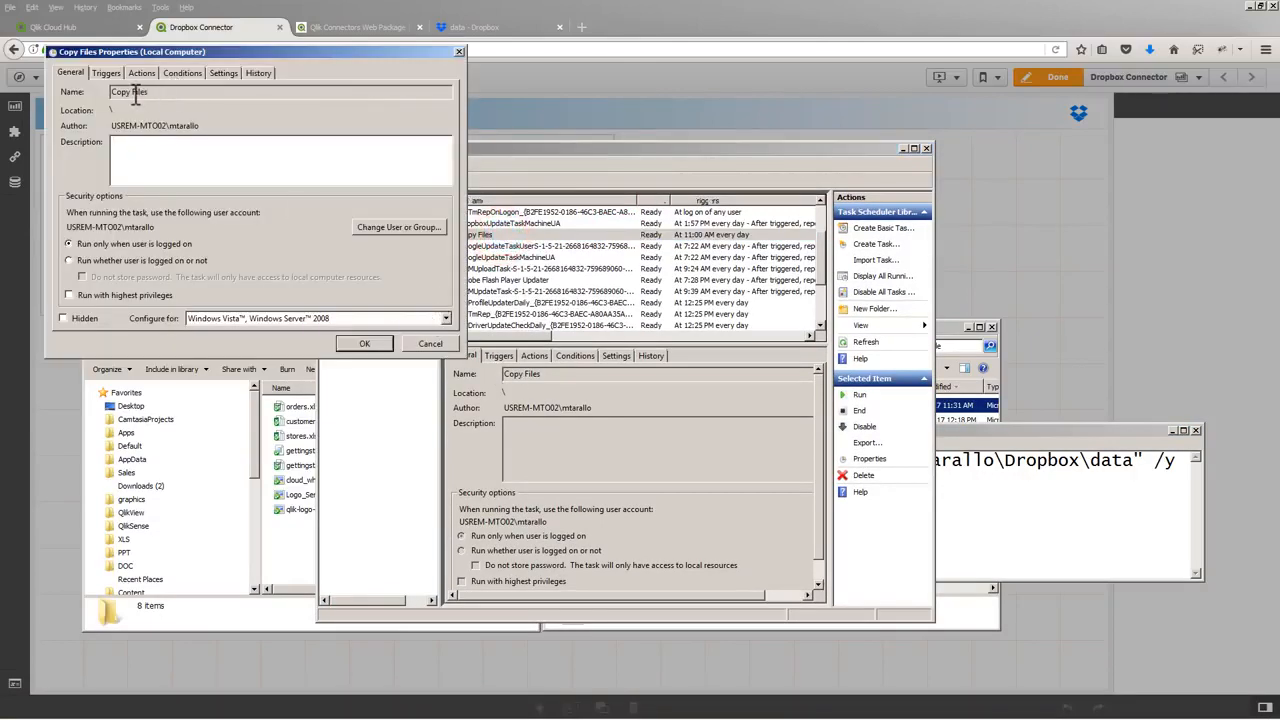
left_click(115, 72)
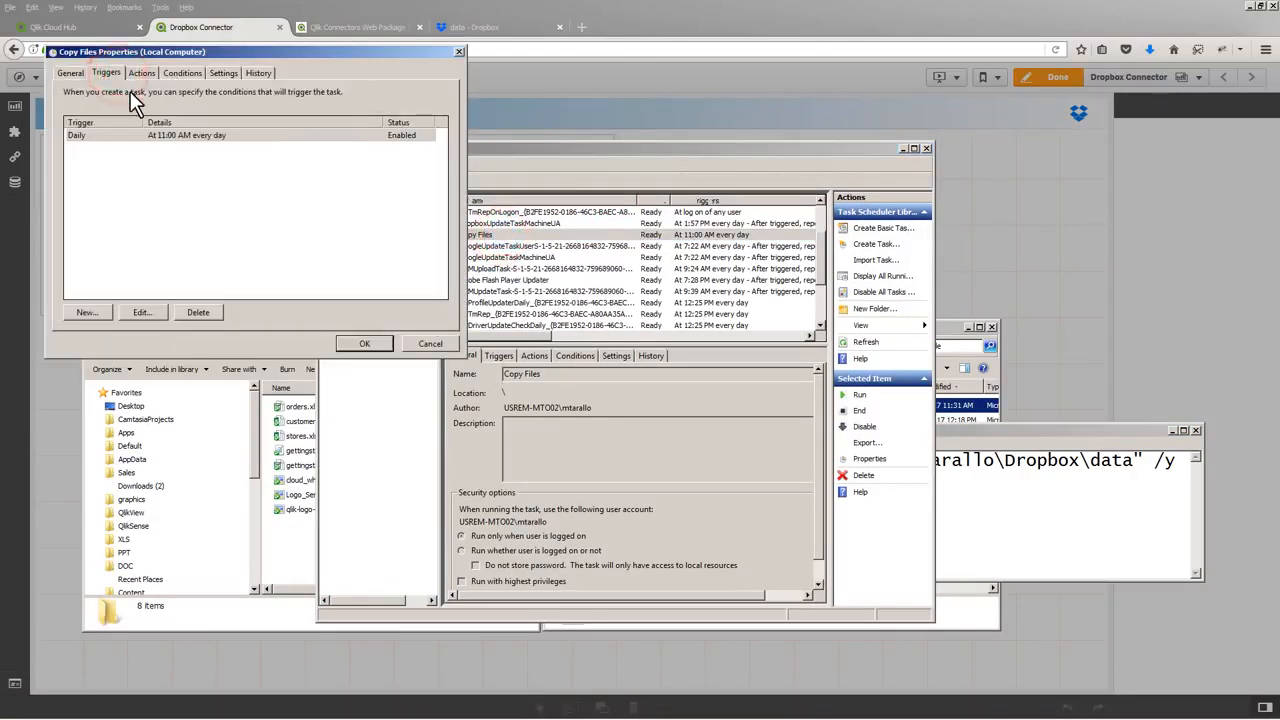
left_click(146, 72)
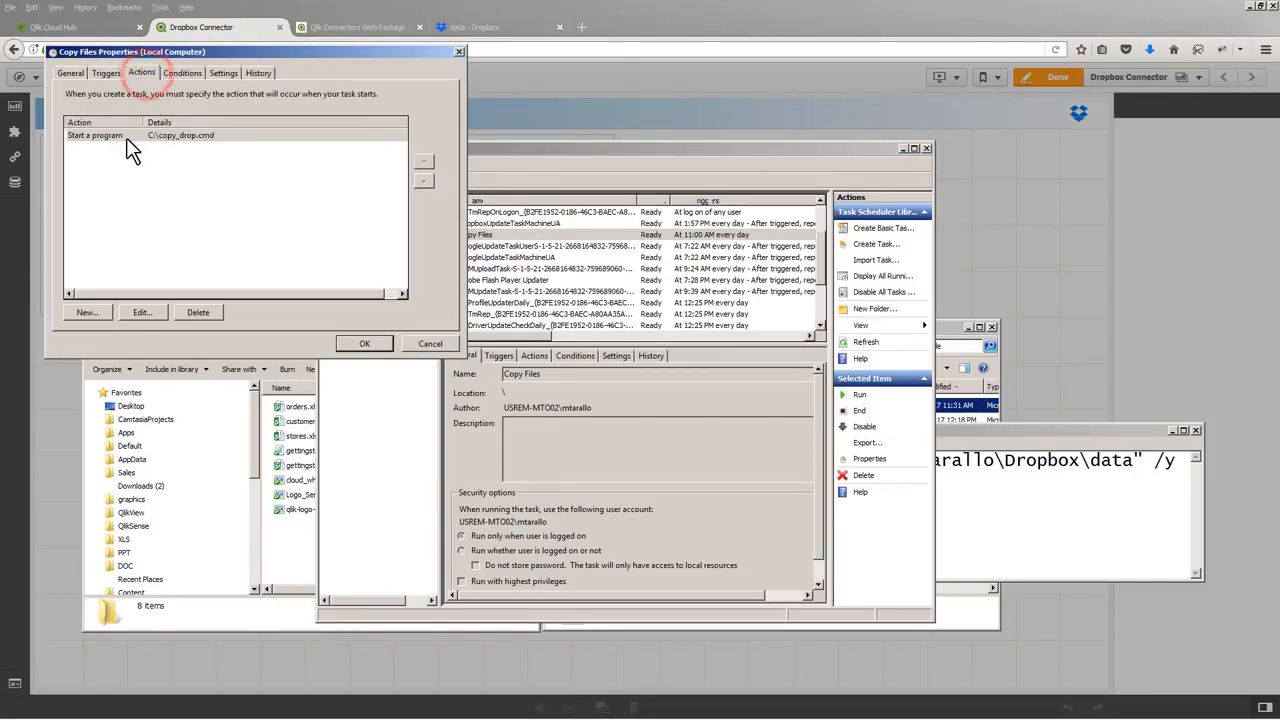
left_click(429, 344)
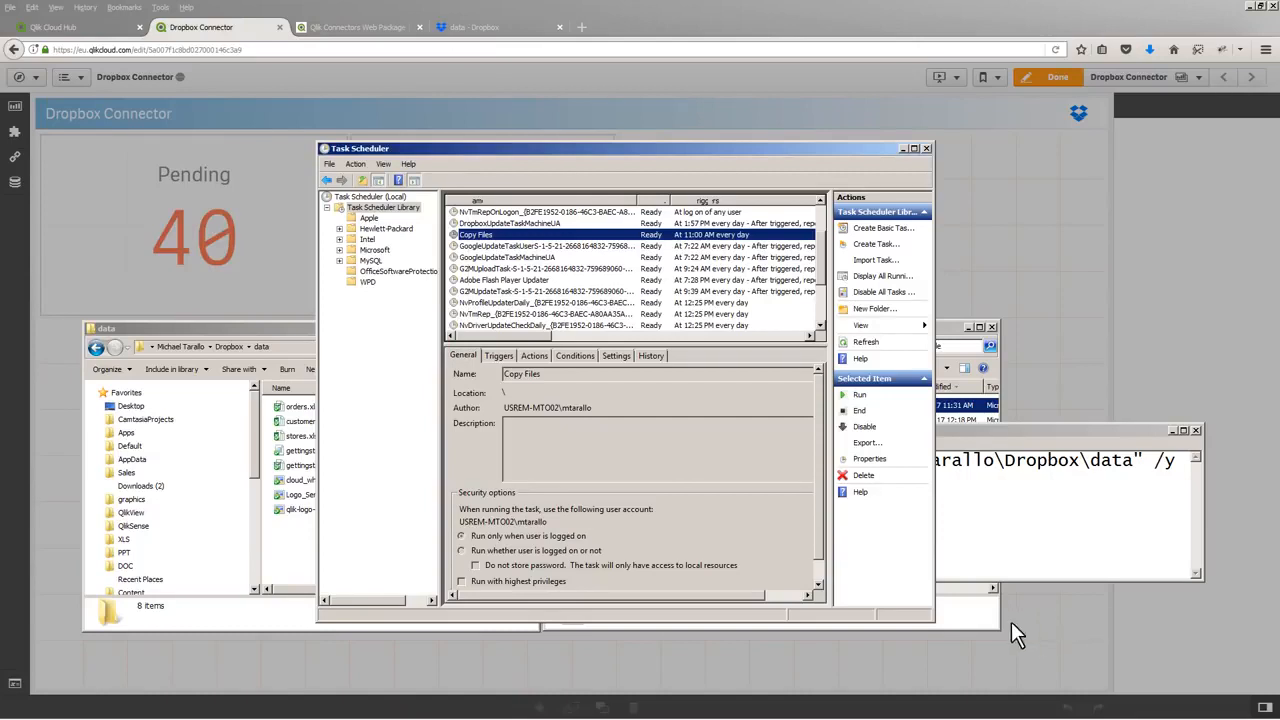
Open orders.xls from the sample folder in Excel, set cell N41 to Complete, and save and close the workbook
left_click(976, 610)
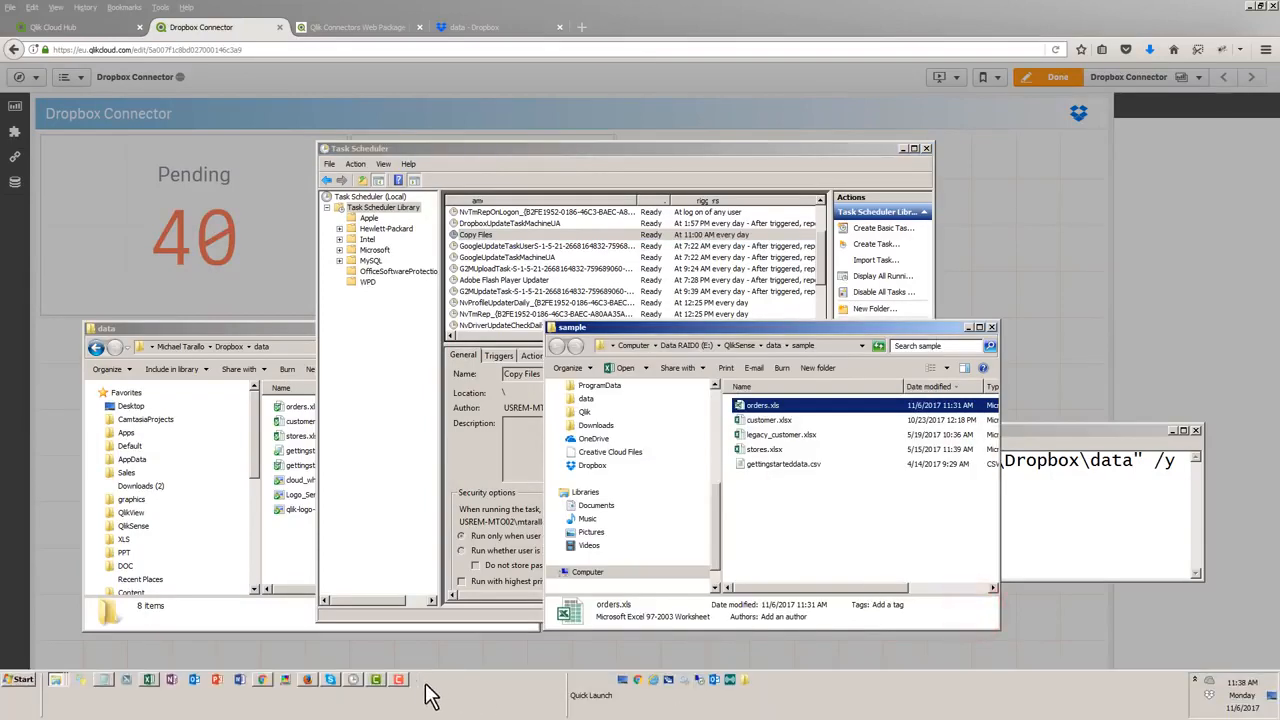
double_click(758, 405)
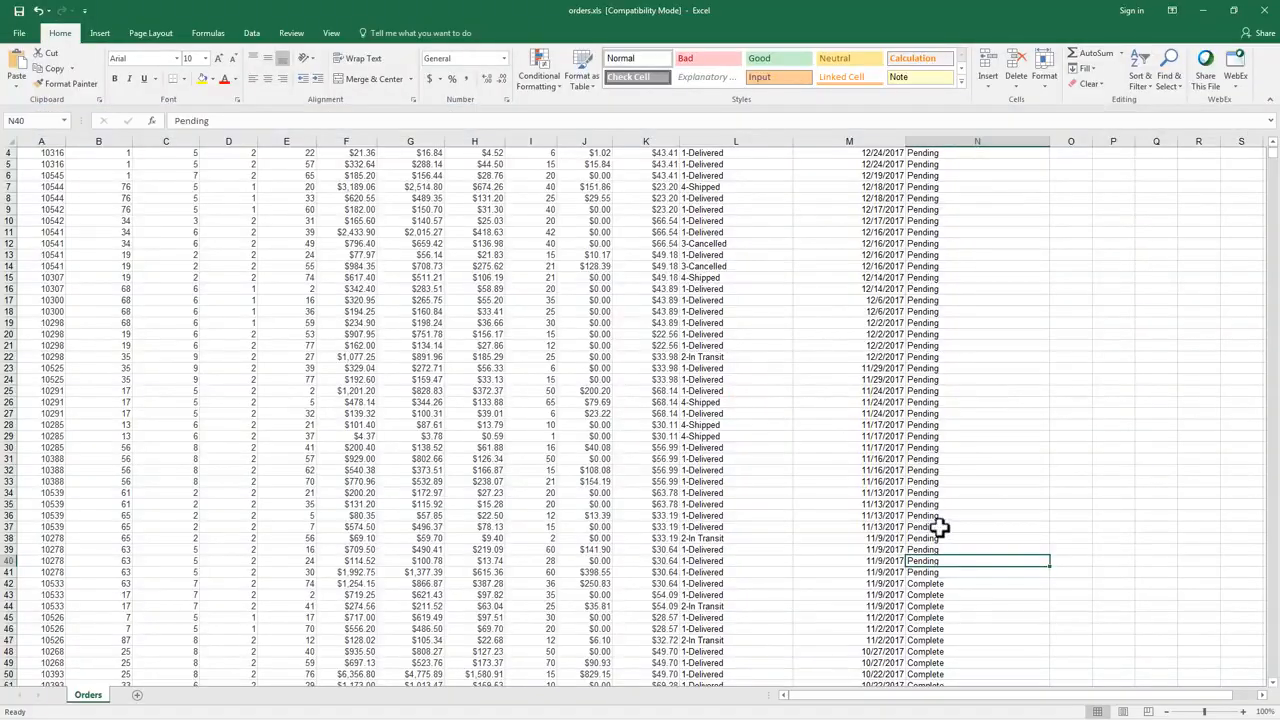
double_click(945, 575)
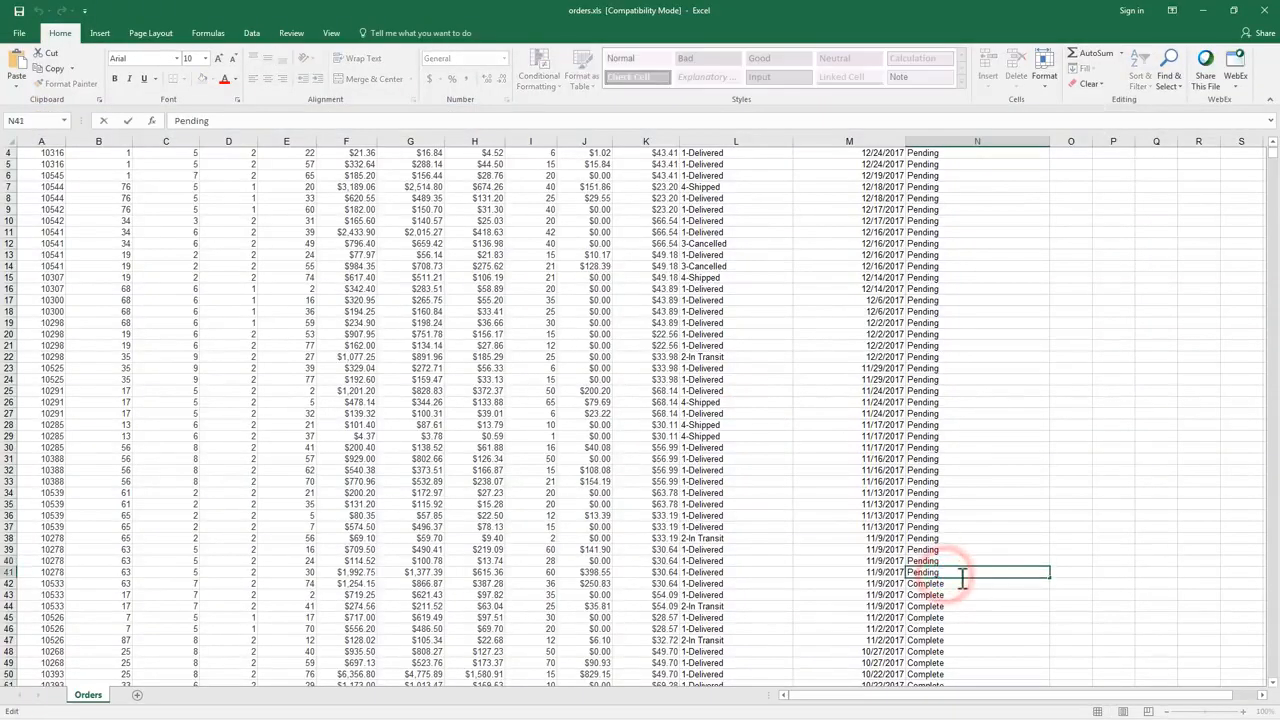
key("BackSpace")
key("BackSpace")
key("BackSpace")
type("Complete")
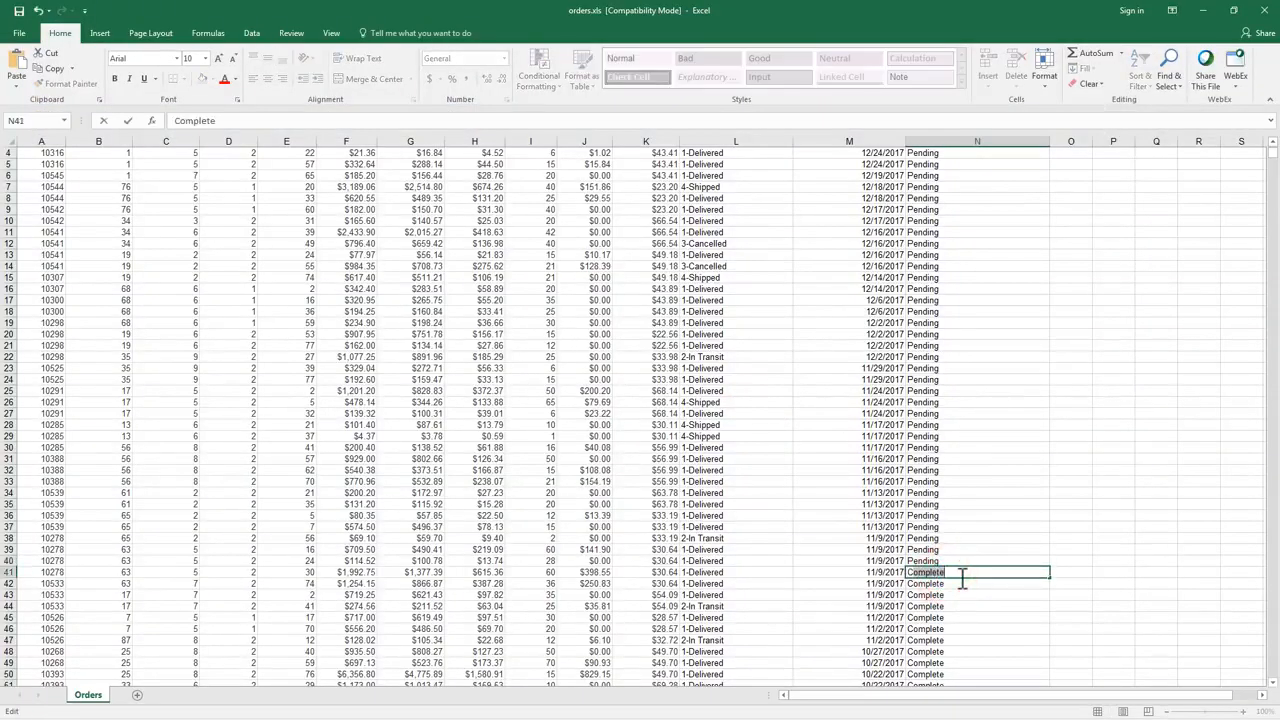
key("Return")
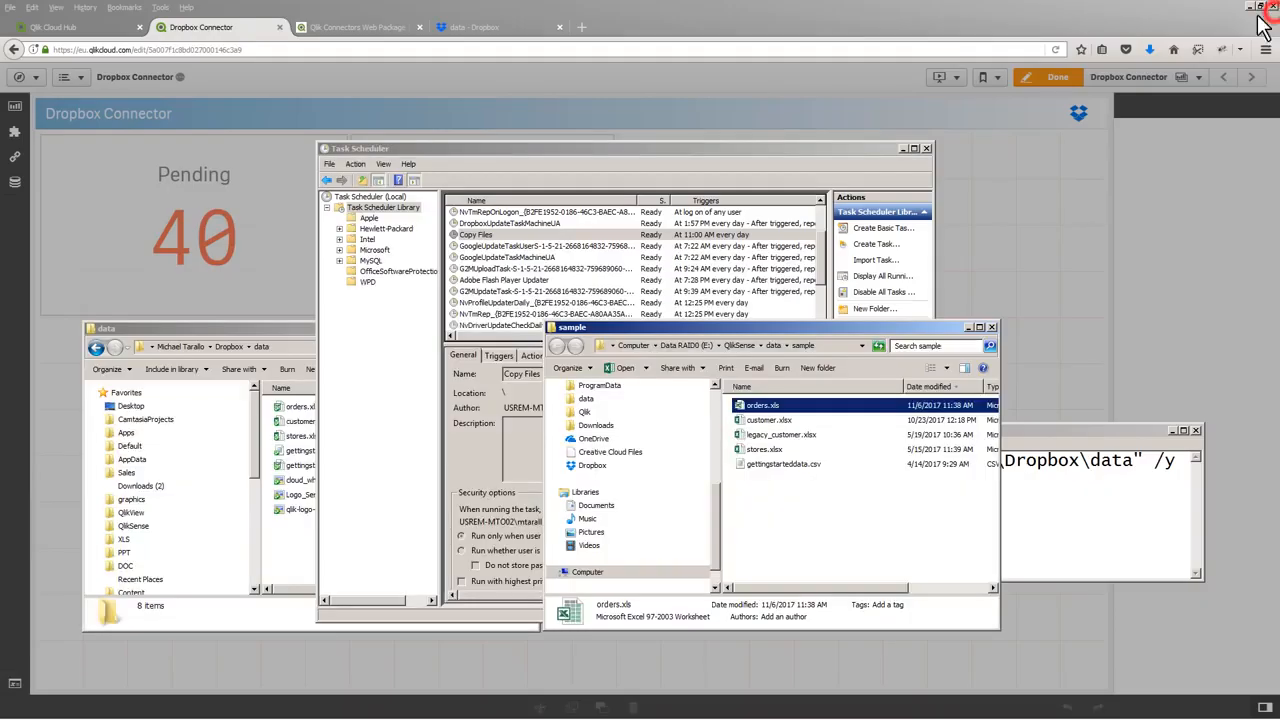
Run the Copy Files task in Task Scheduler
left_click(533, 233)
right_click(536, 235)
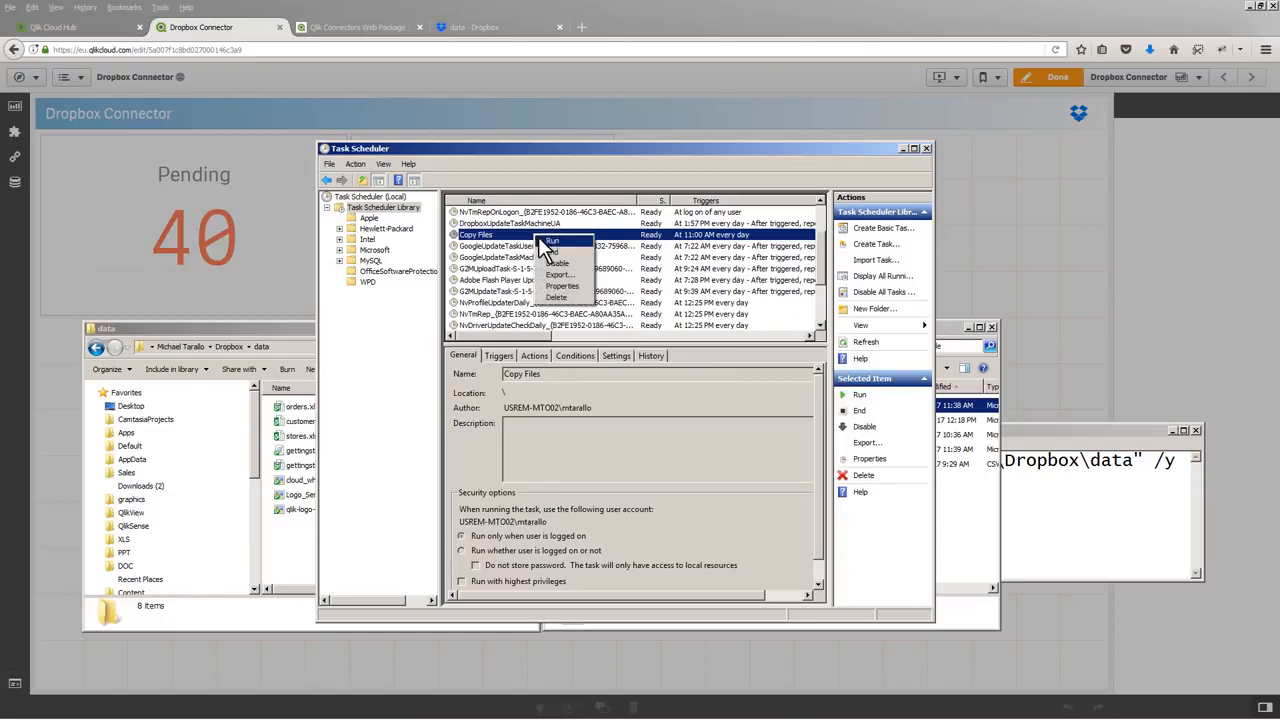
left_click(542, 241)
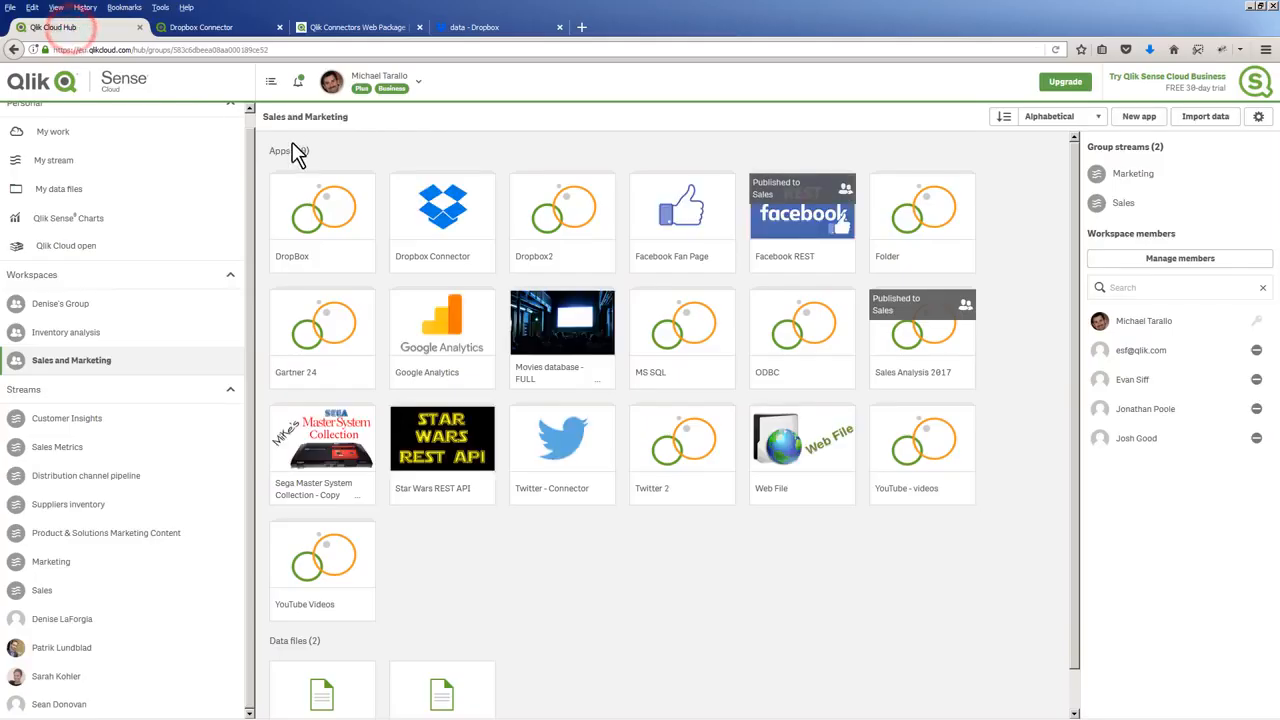
Publish the Dropbox Connector app from the Sales and Marketing workspace to the Sales stream
right_click(447, 214)
left_click(469, 291)
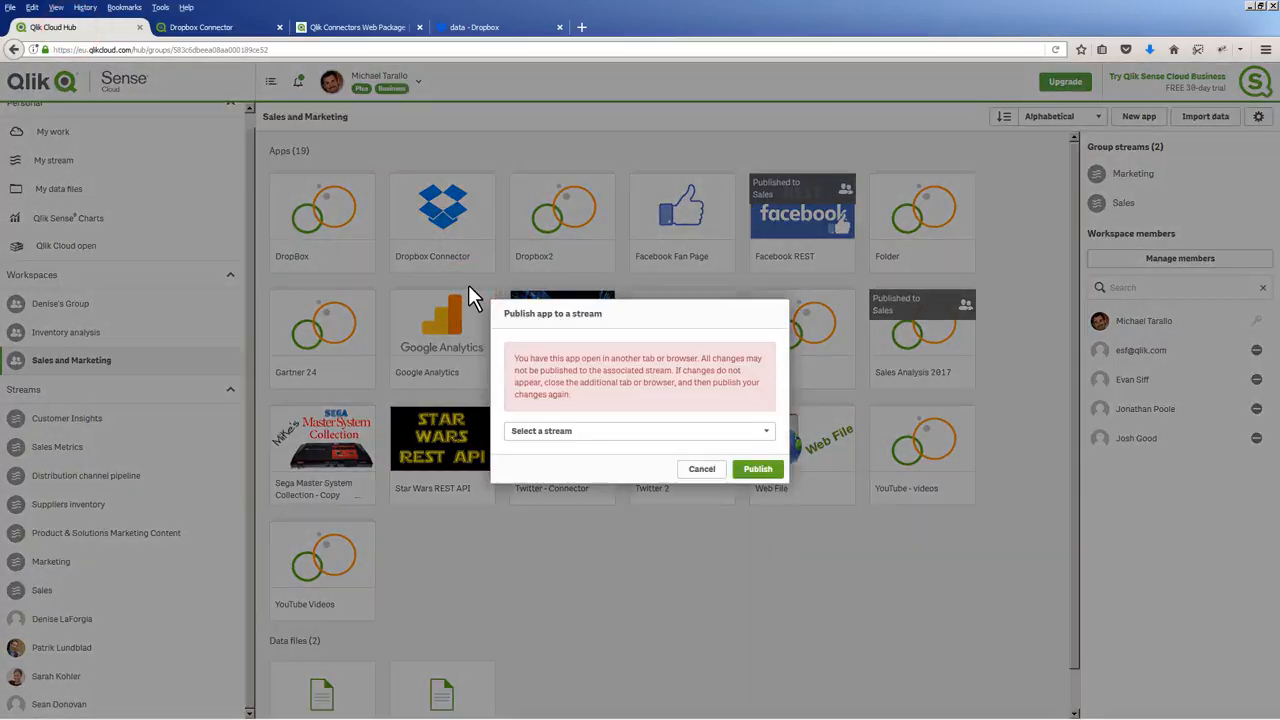
left_click(638, 431)
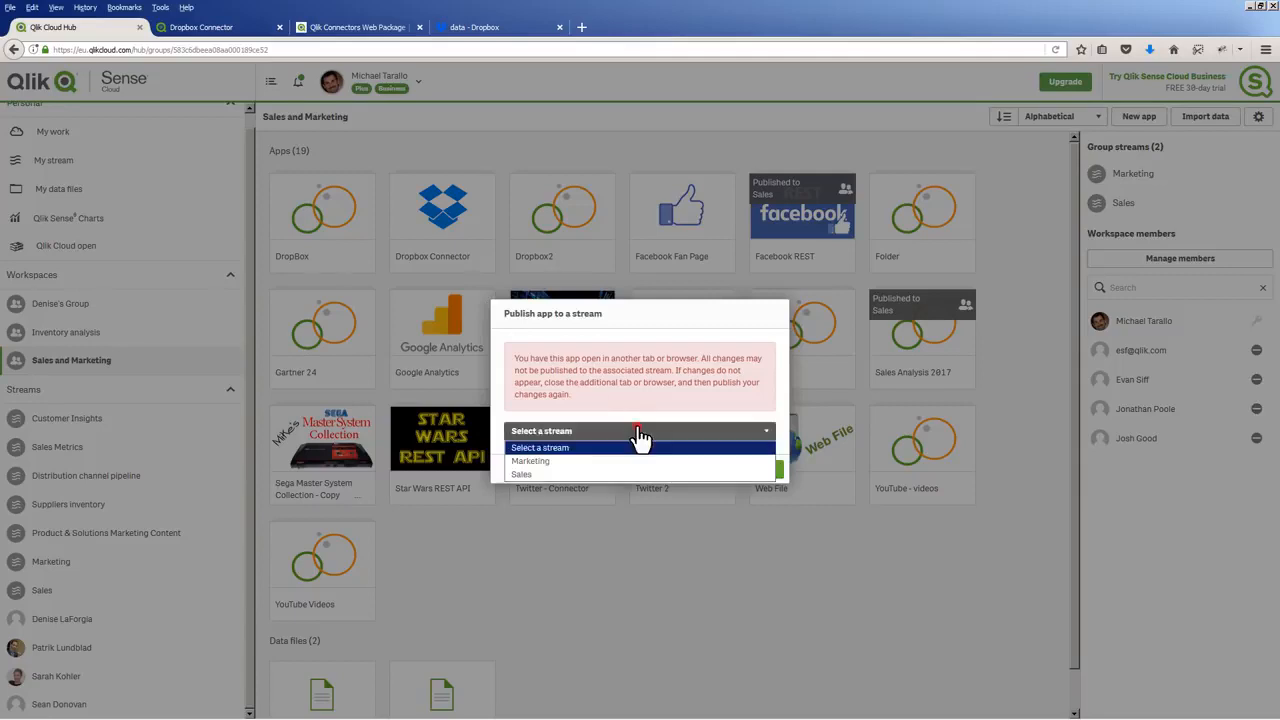
left_click(601, 476)
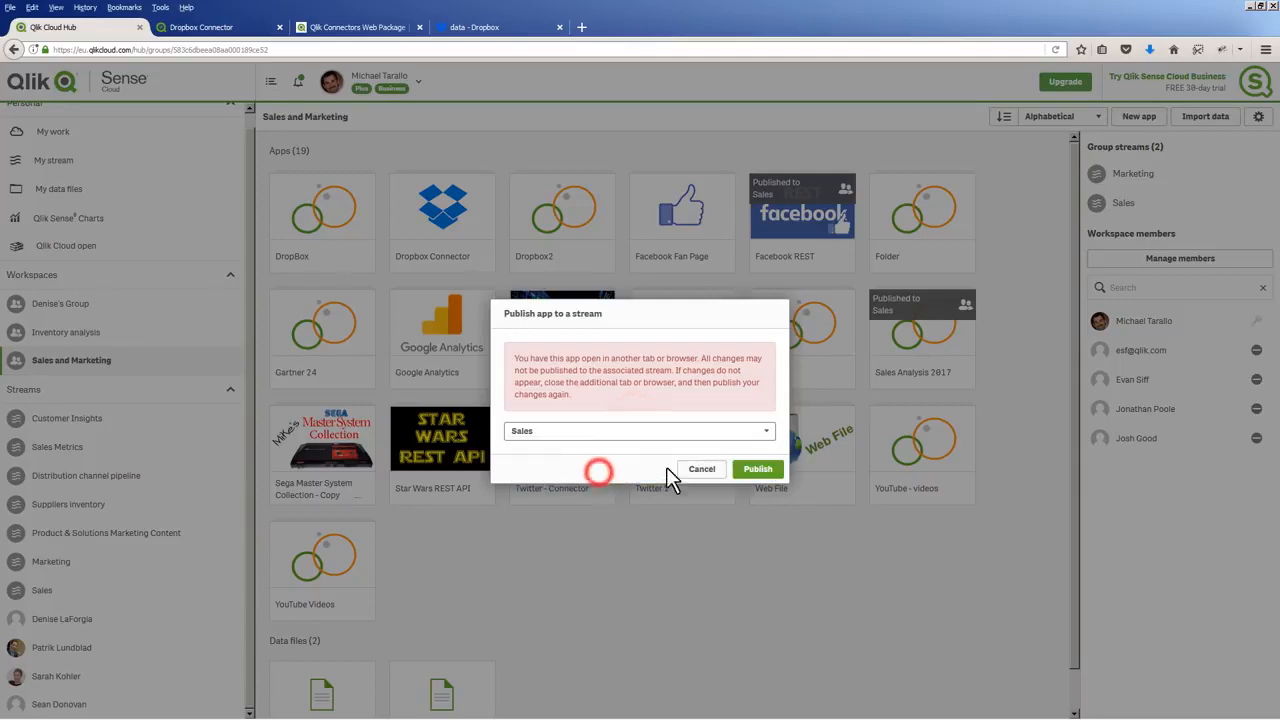
left_click(748, 470)
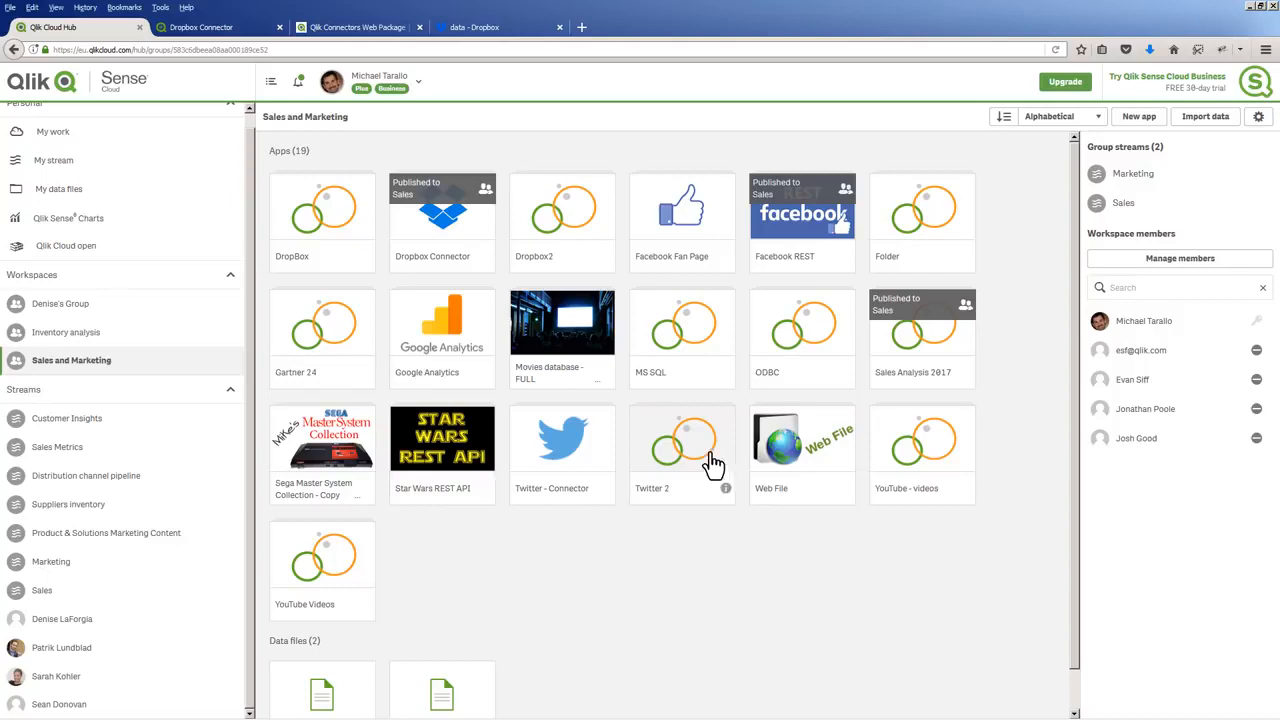
Schedule a daily published data refresh at 12:00 for the Dropbox Connector app in the Sales and Marketing workspace
right_click(452, 218)
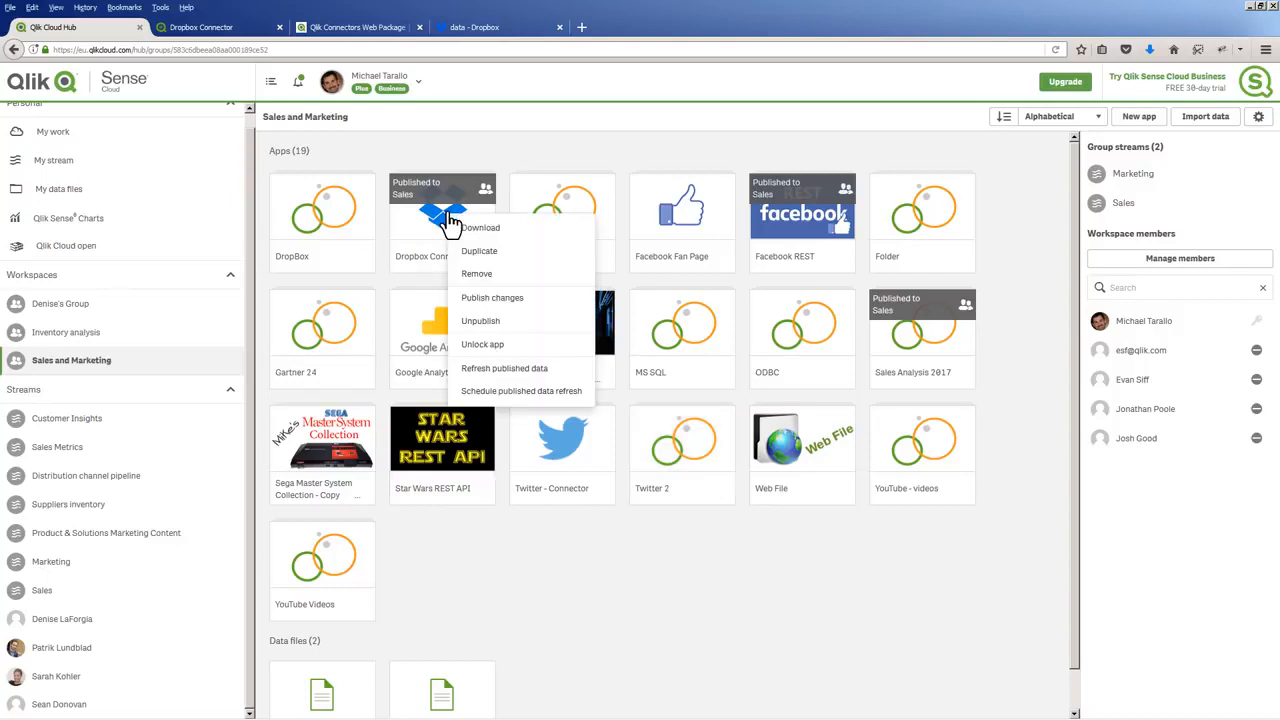
left_click(485, 391)
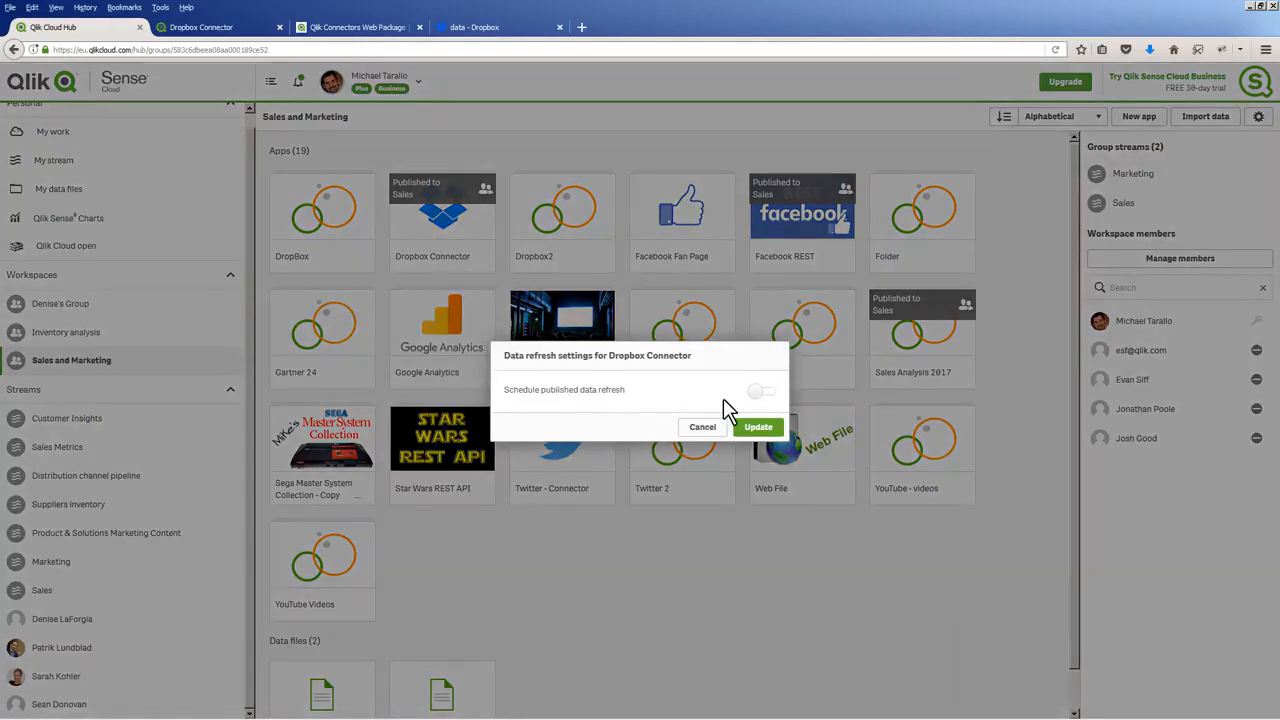
left_click(758, 391)
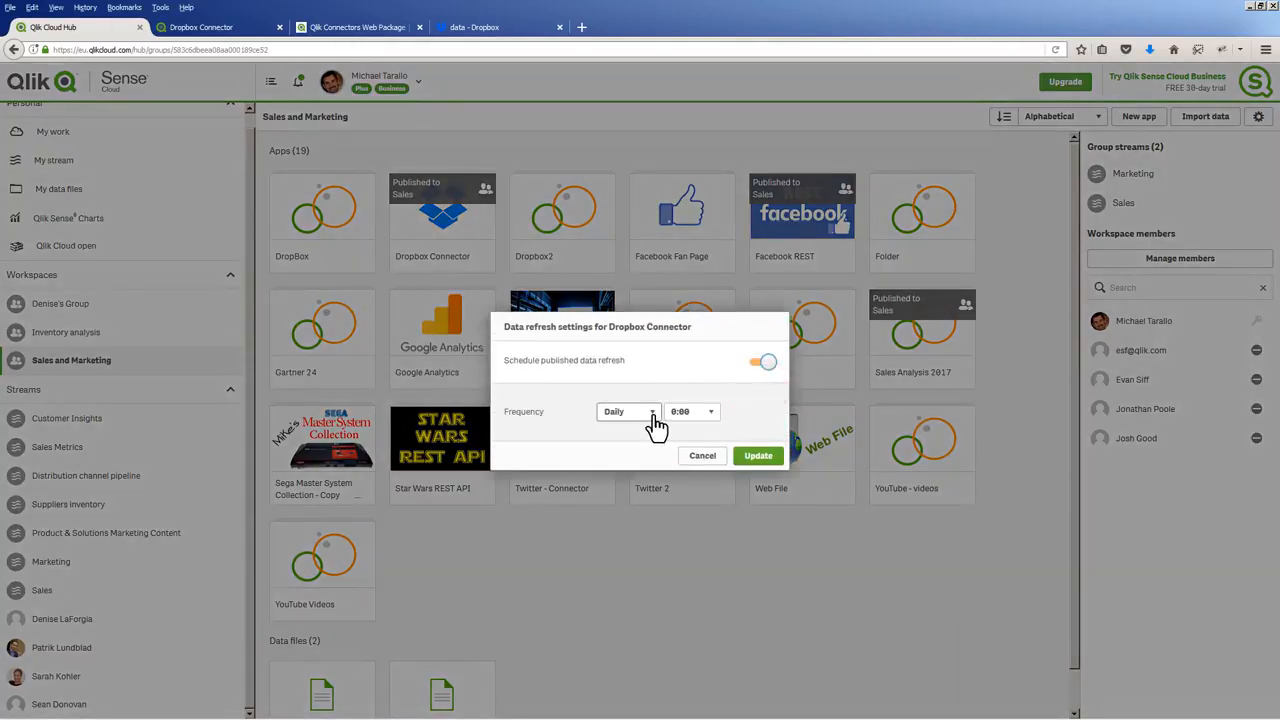
left_click(700, 413)
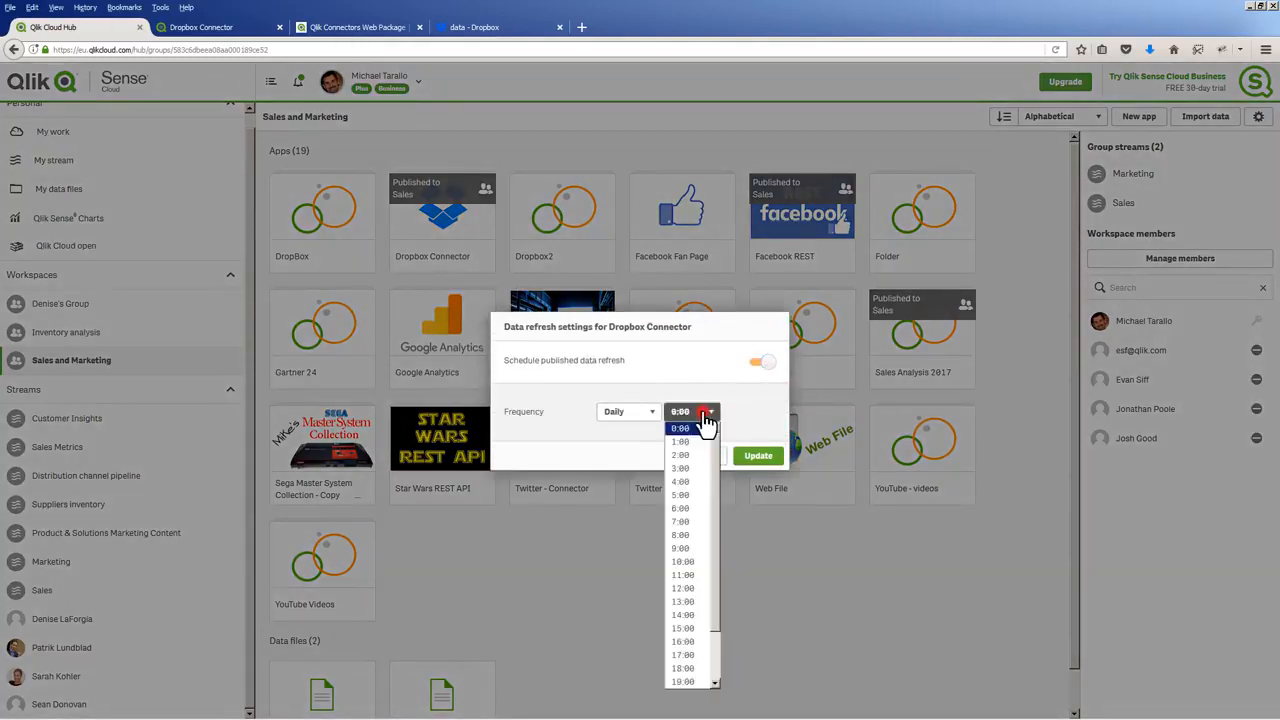
left_click(698, 588)
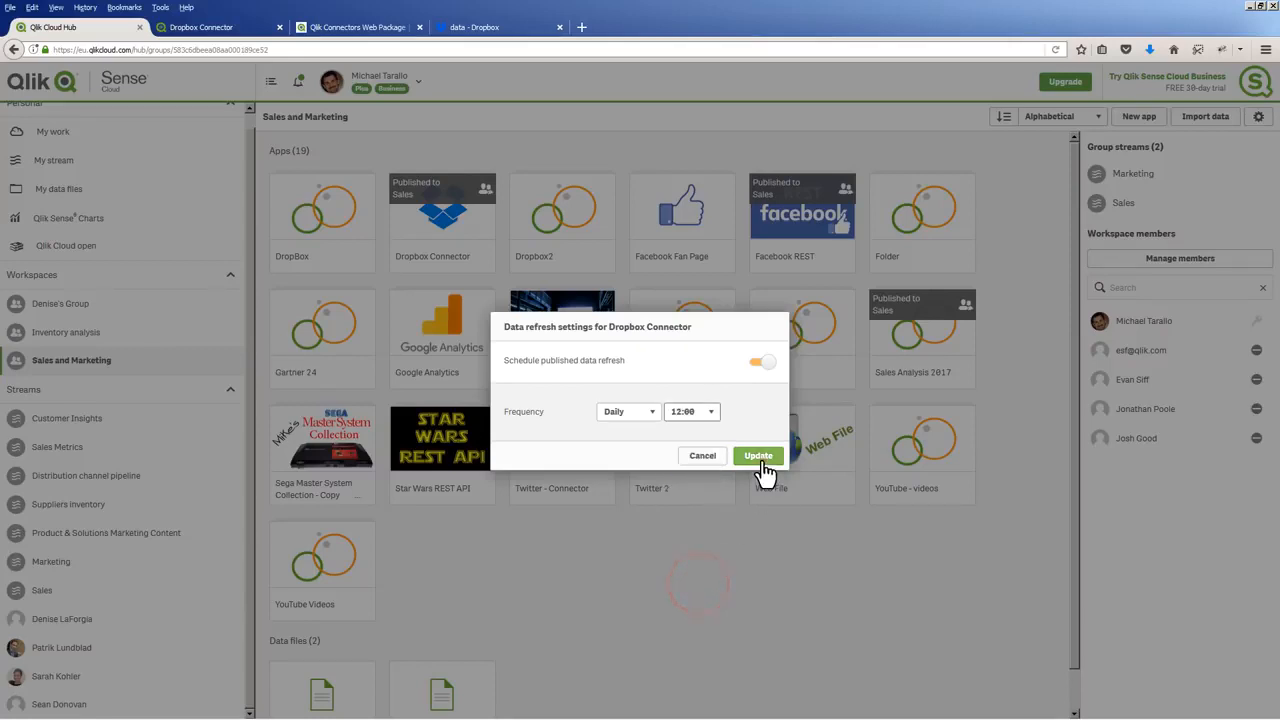
left_click(760, 458)
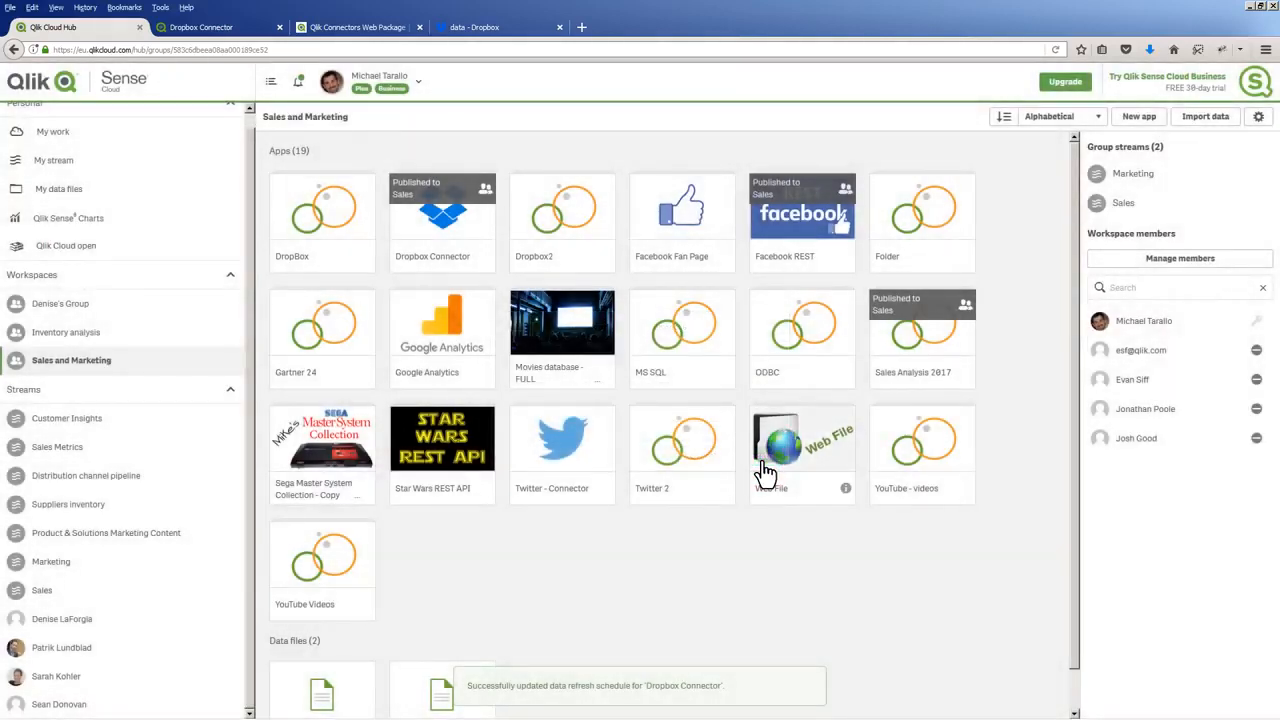
right_click(438, 232)
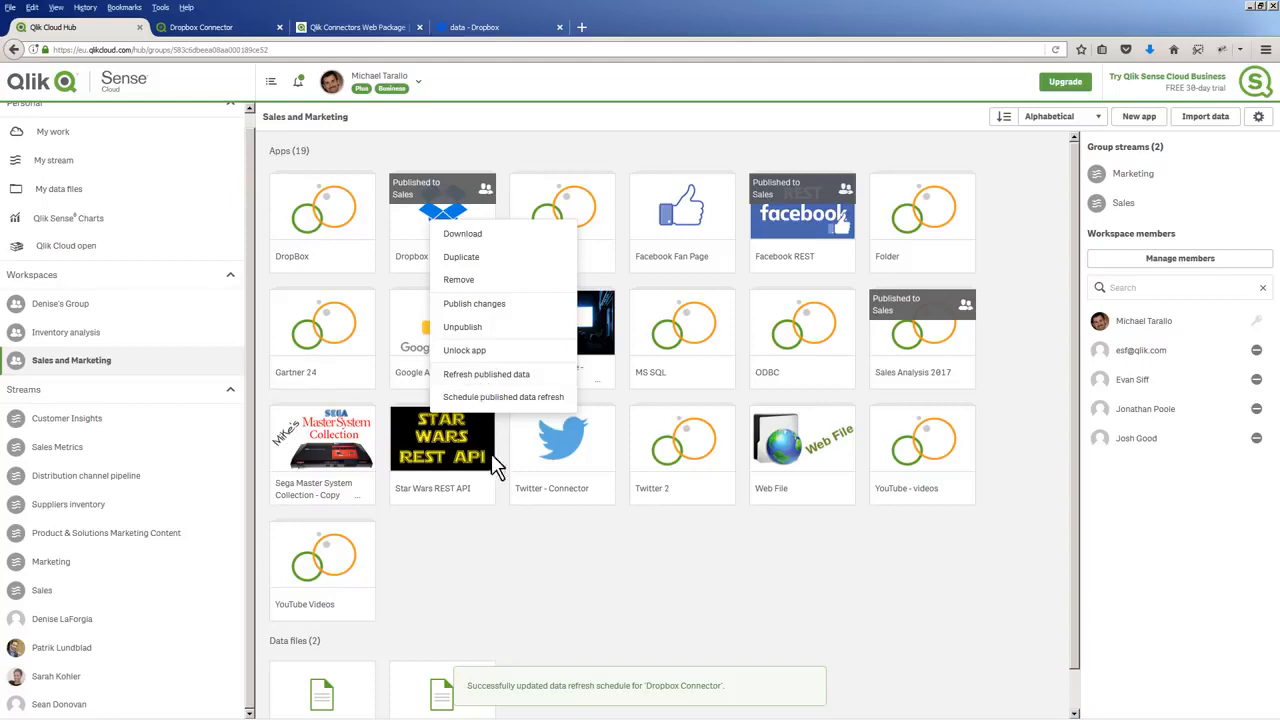
left_click(491, 545)
Switch to Chrome, reload the published Dropbox Connector app, and open its Dropbox Connector sheet to check the Pending and Complete figures
key("alt+Tab")
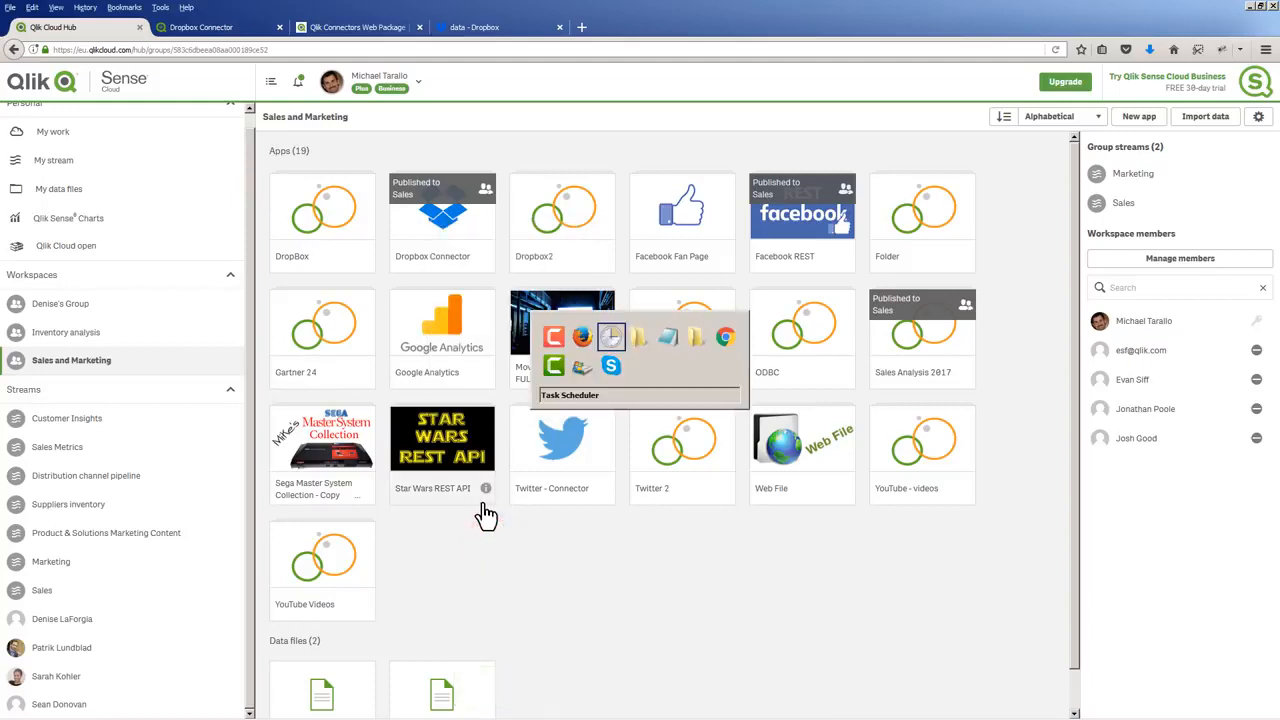
key("Tab")
key("Tab")
key("Tab")
key("Tab")
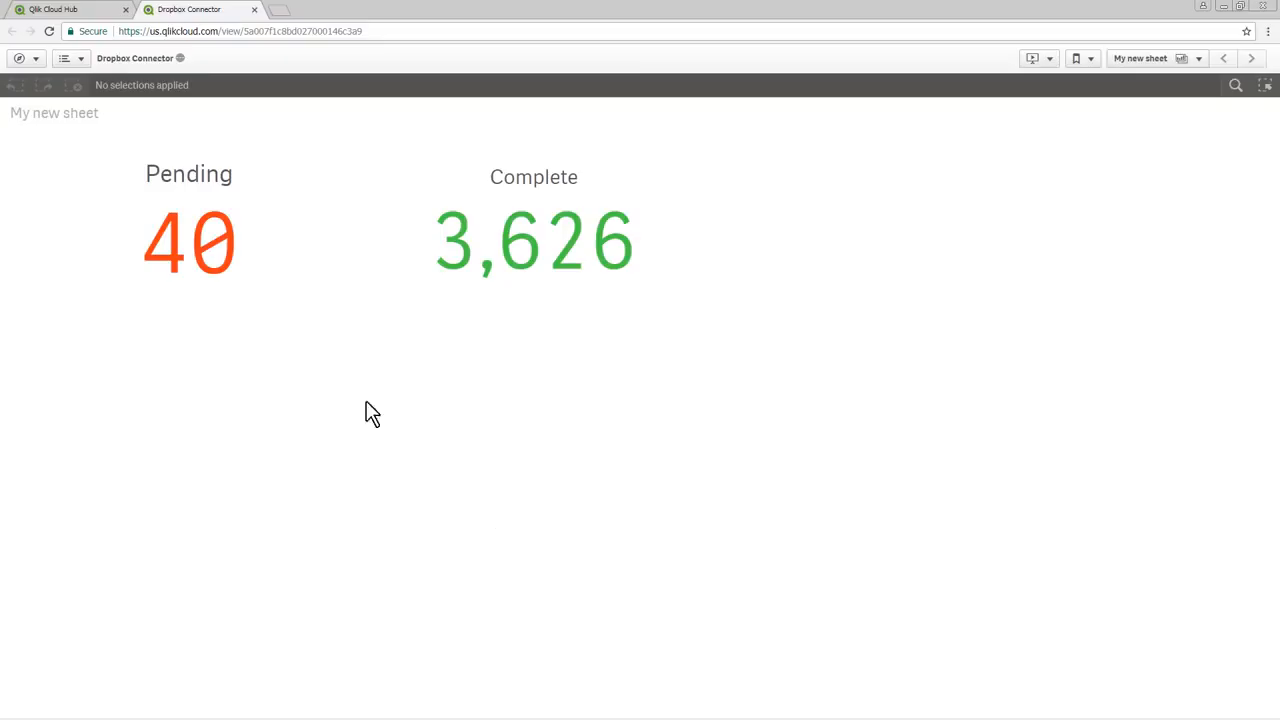
left_click(50, 31)
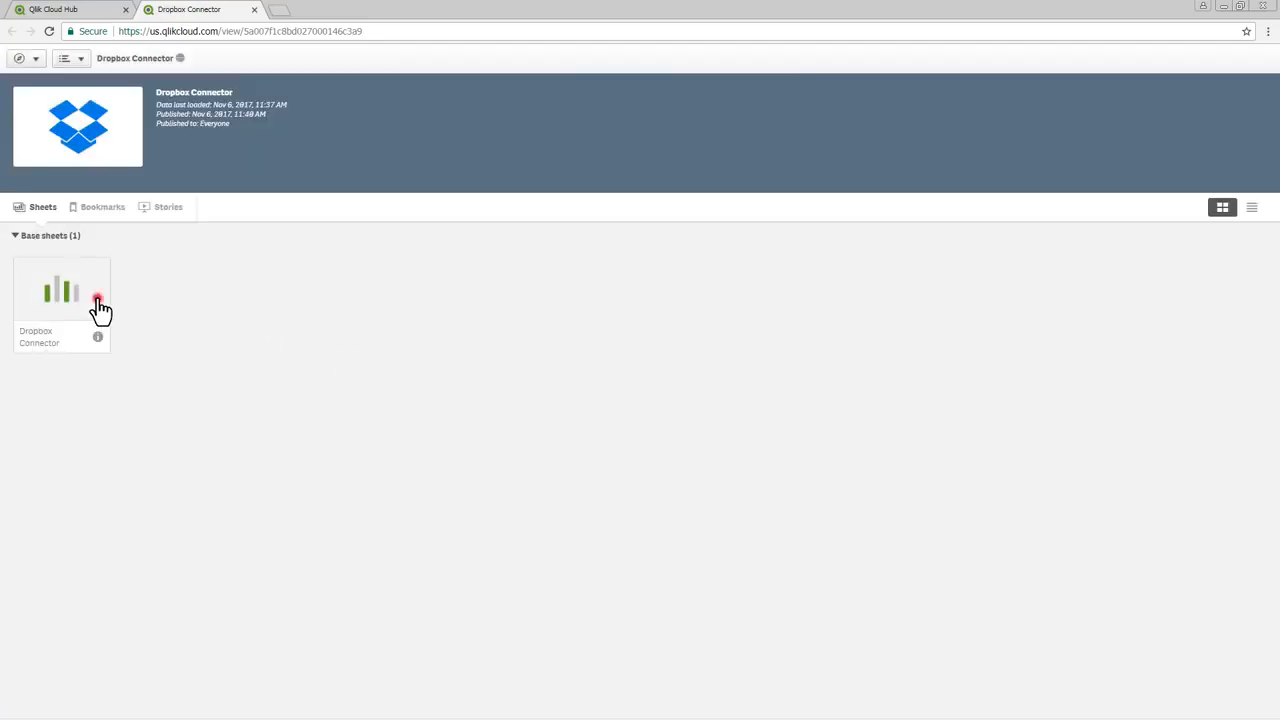
left_click(94, 288)
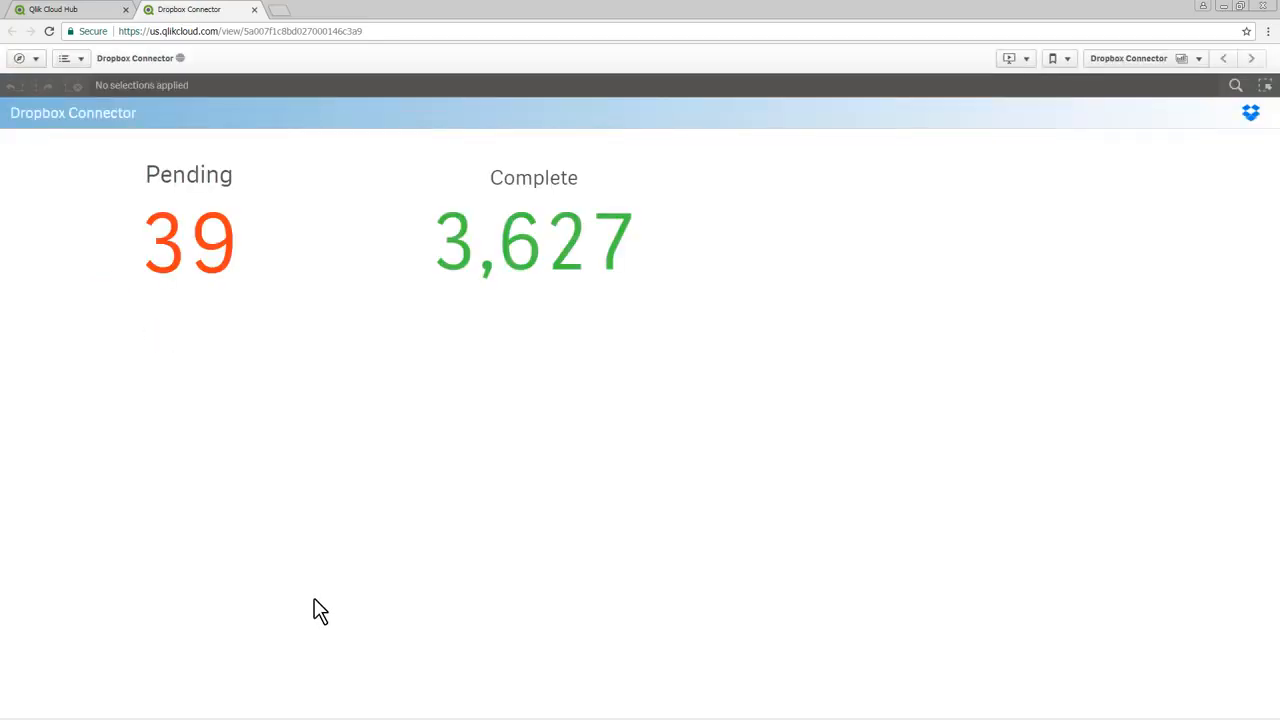